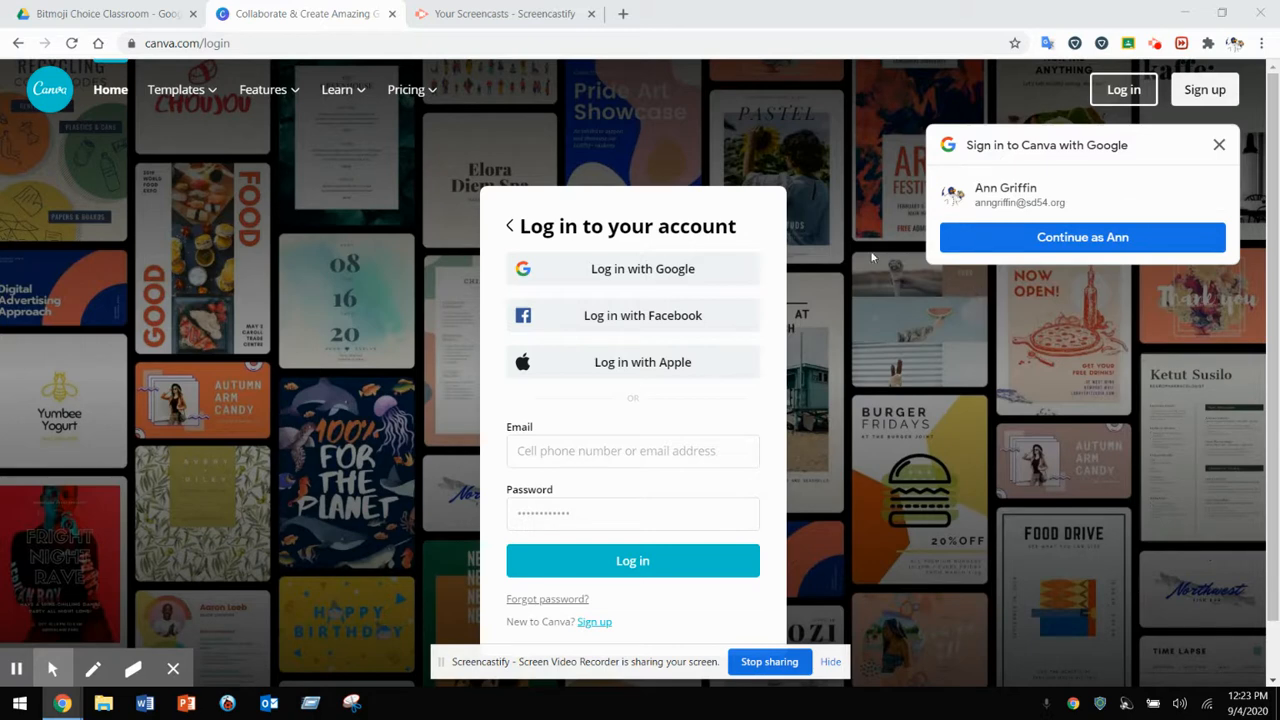
# Log in to the design account with the existing Google account
pyautogui.click(1128, 89)
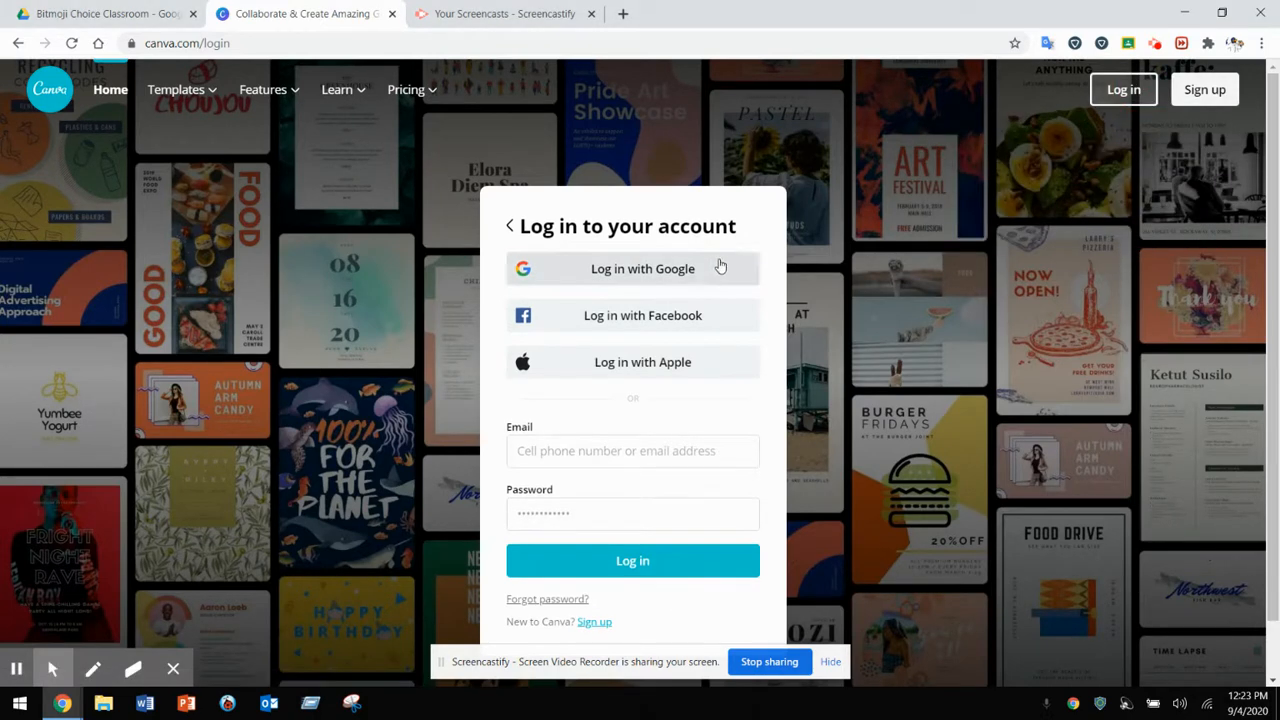
pyautogui.click(698, 278)
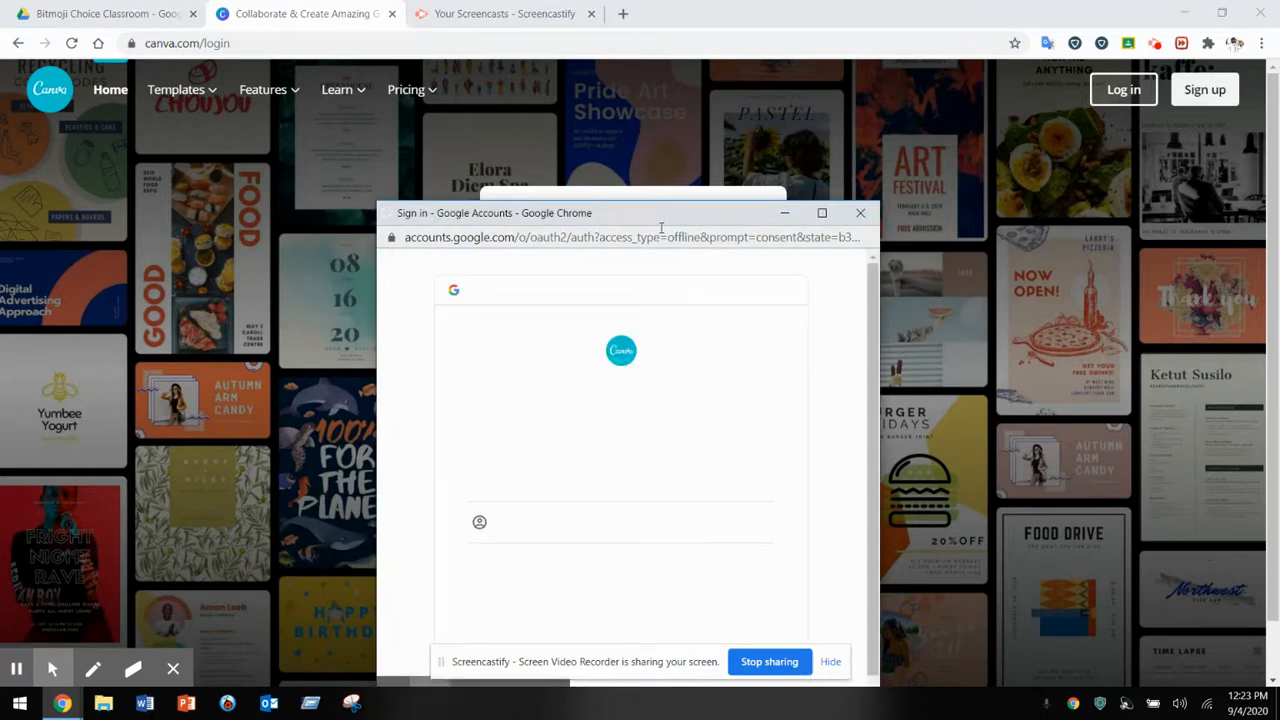
pyautogui.moveTo(655, 222); pyautogui.dragTo(659, 158)
pyautogui.click(591, 424)
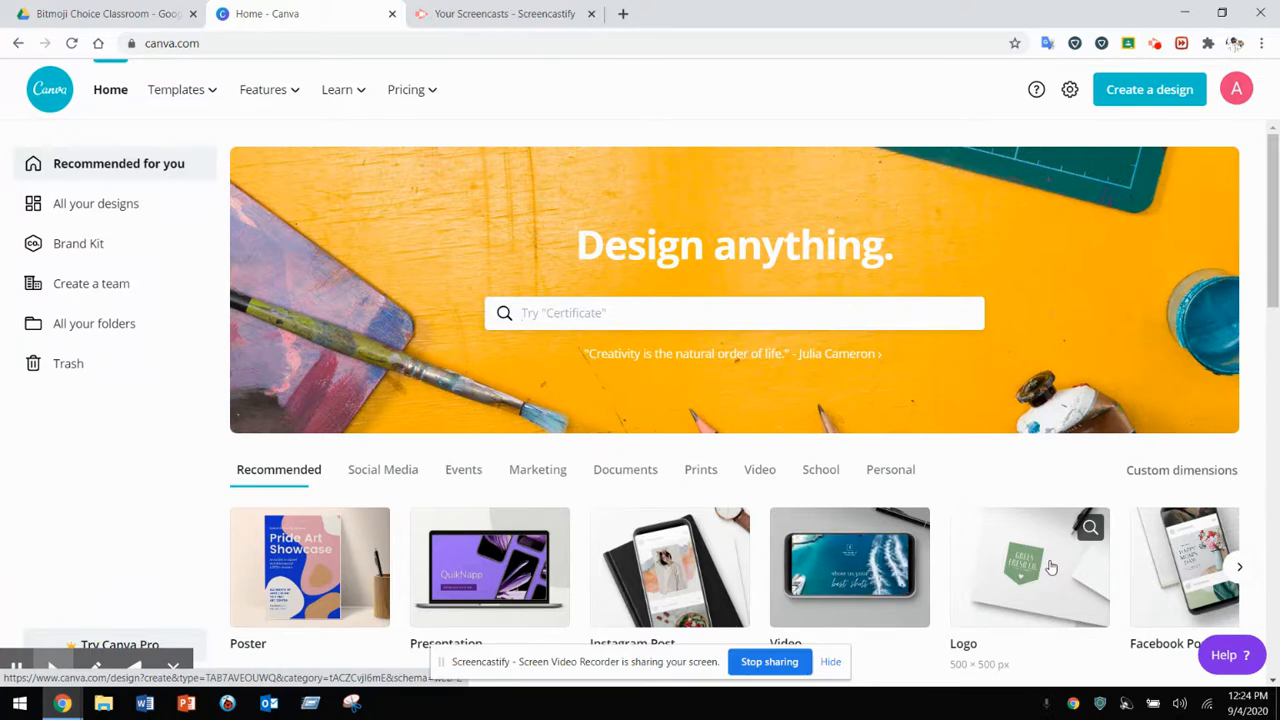
# Create a new blank Poster design of 18 × 24 in and look over the suggested templates
pyautogui.click(1133, 92)
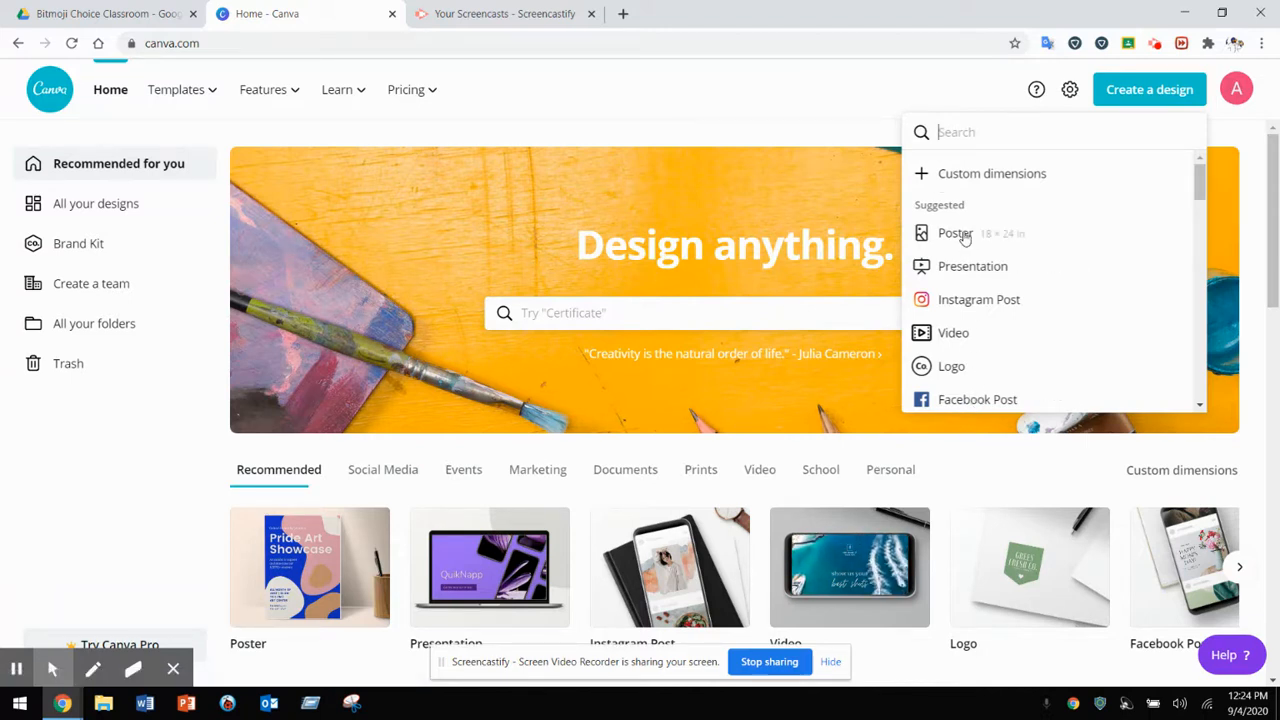
pyautogui.click(955, 233)
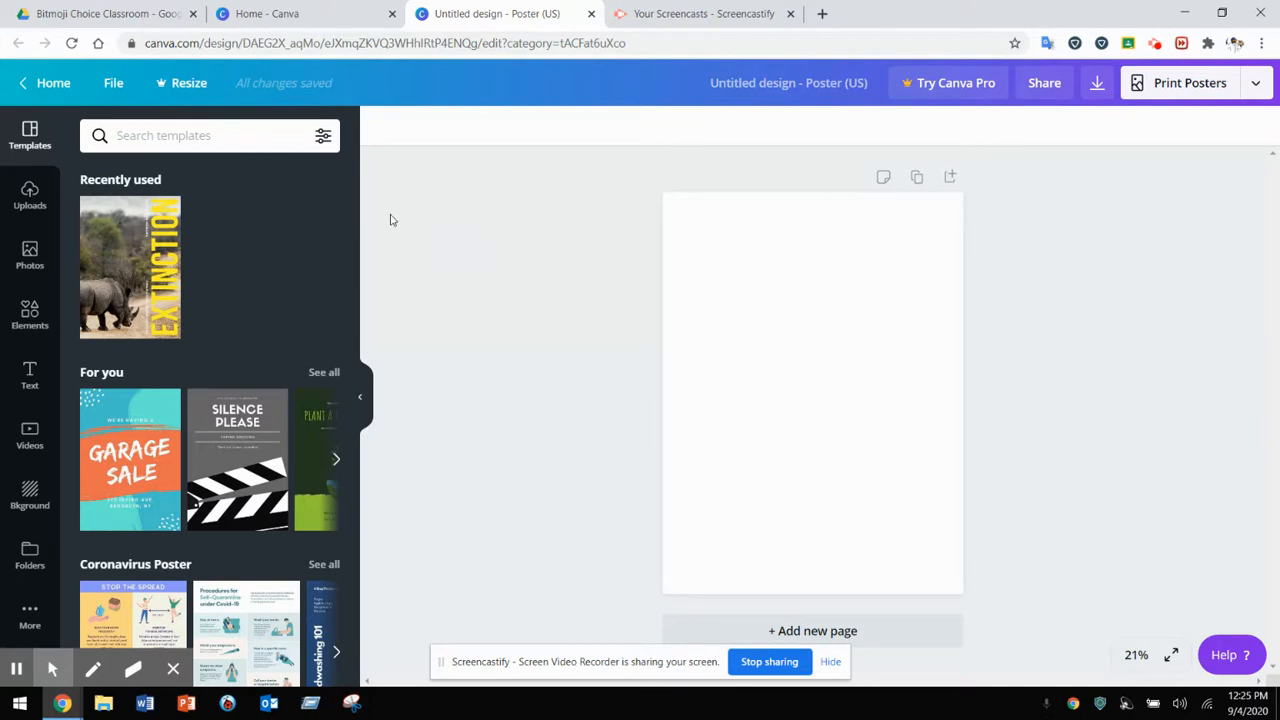
pyautogui.click(234, 246)
pyautogui.moveTo(352, 218); pyautogui.dragTo(347, 190)
# Browse the free backgrounds and apply the pink, teal and blue geometric polygon one to the poster page
pyautogui.click(30, 492)
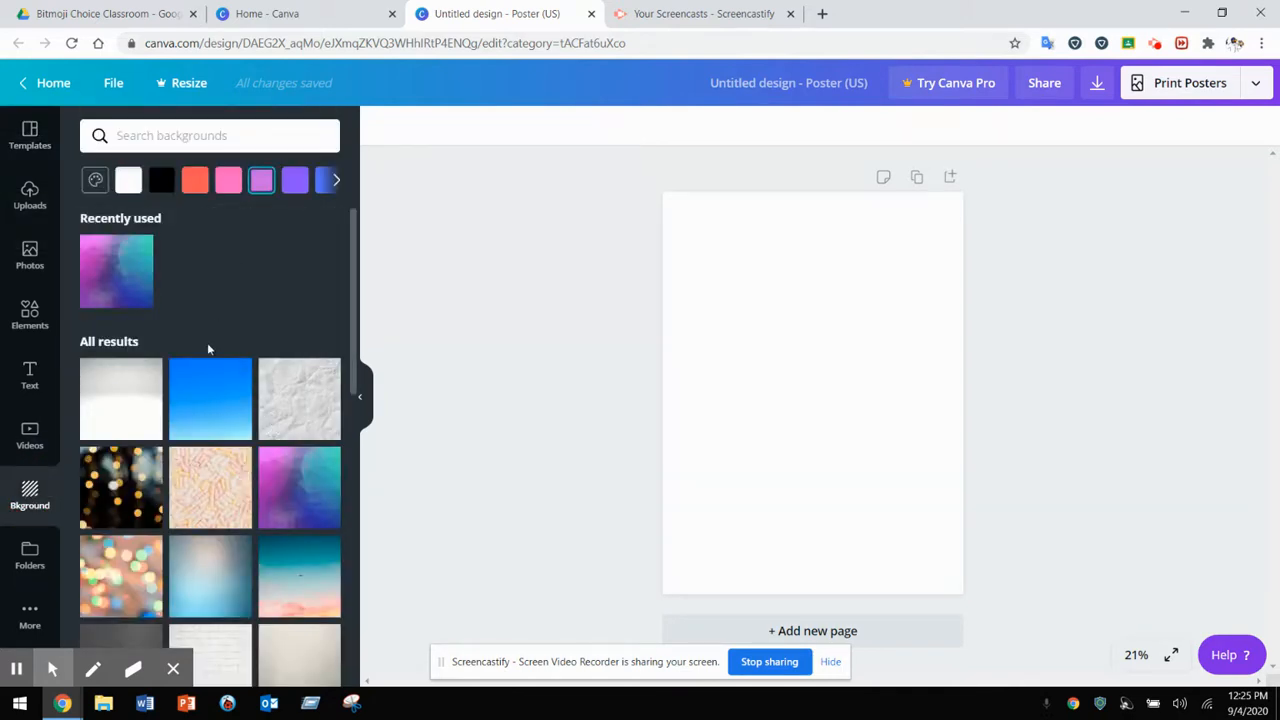
pyautogui.moveTo(356, 316); pyautogui.dragTo(358, 405)
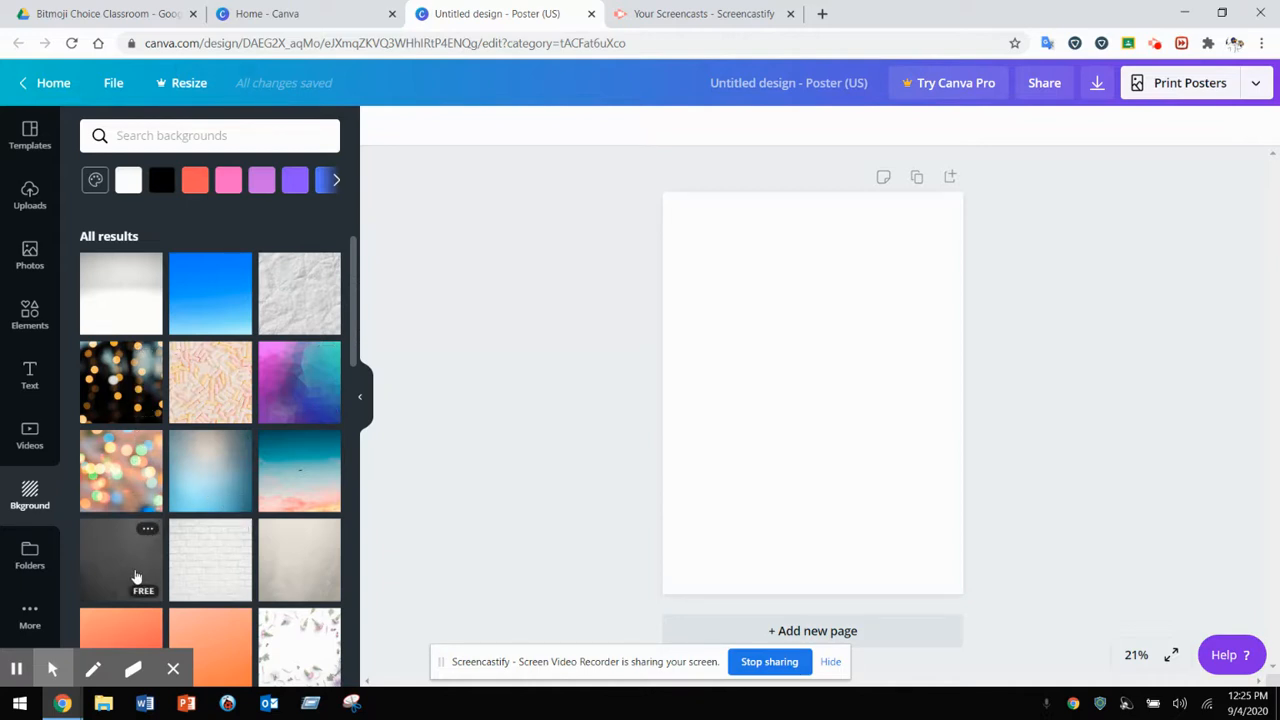
pyautogui.moveTo(354, 352)
pyautogui.mouseDown()
pyautogui.moveTo(357, 458)
pyautogui.moveTo(357, 340)
pyautogui.mouseUp()
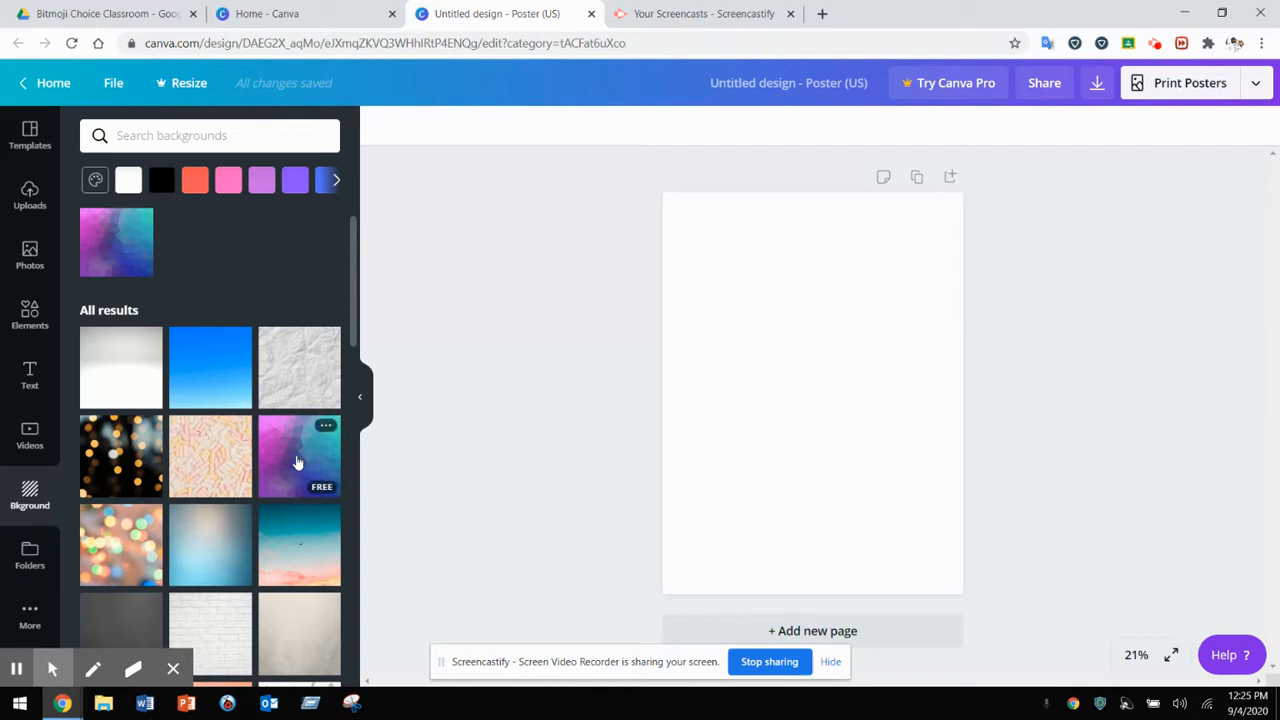
pyautogui.click(297, 462)
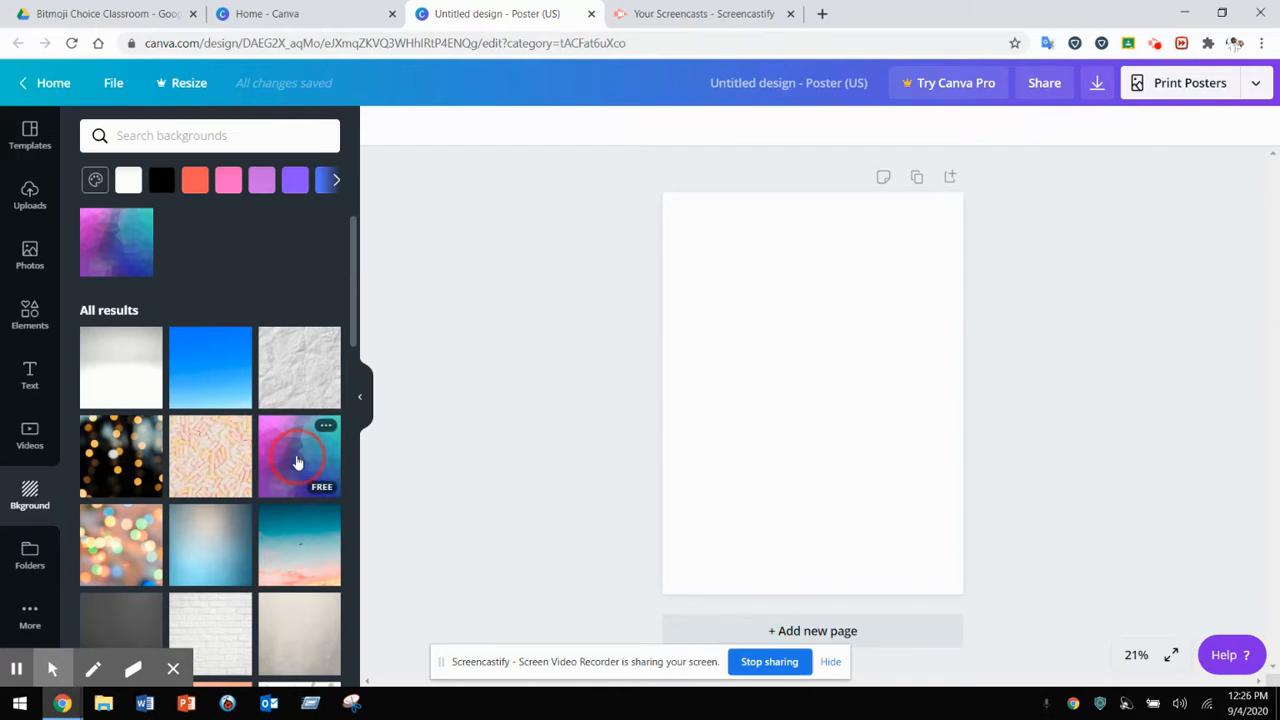
pyautogui.moveTo(297, 462); pyautogui.dragTo(746, 349)
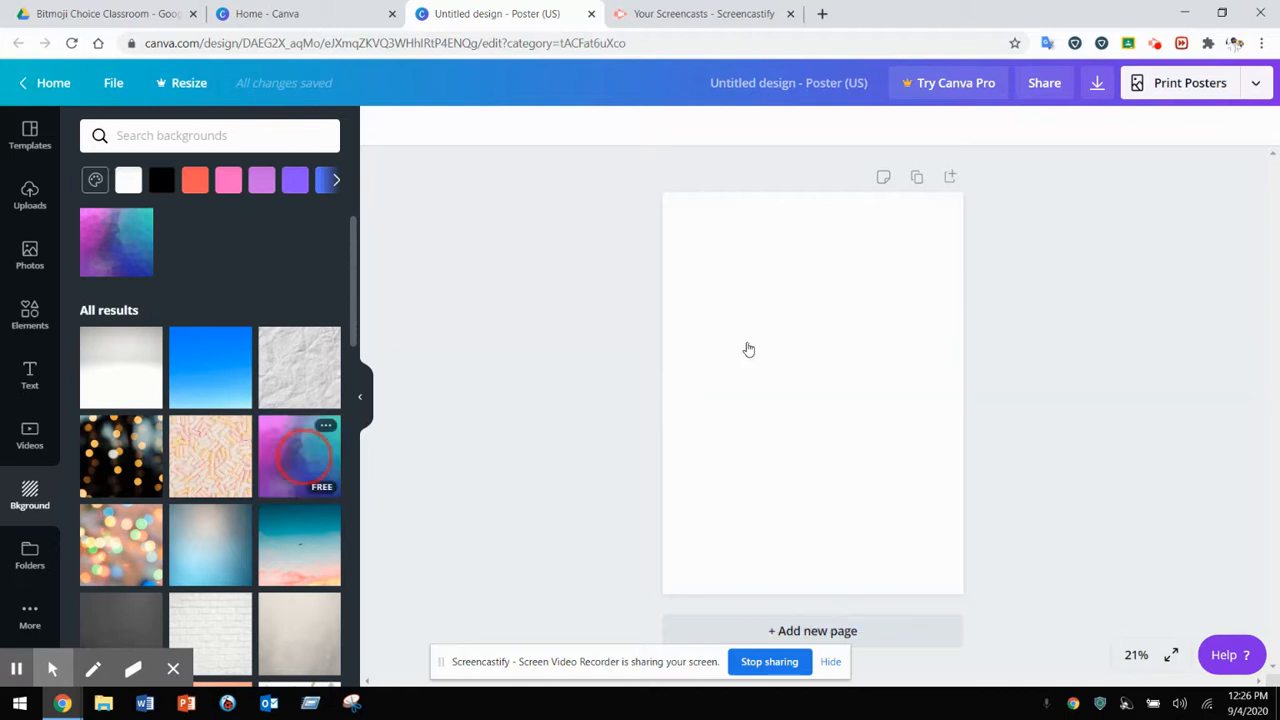
pyautogui.click(653, 385)
pyautogui.click(575, 407)
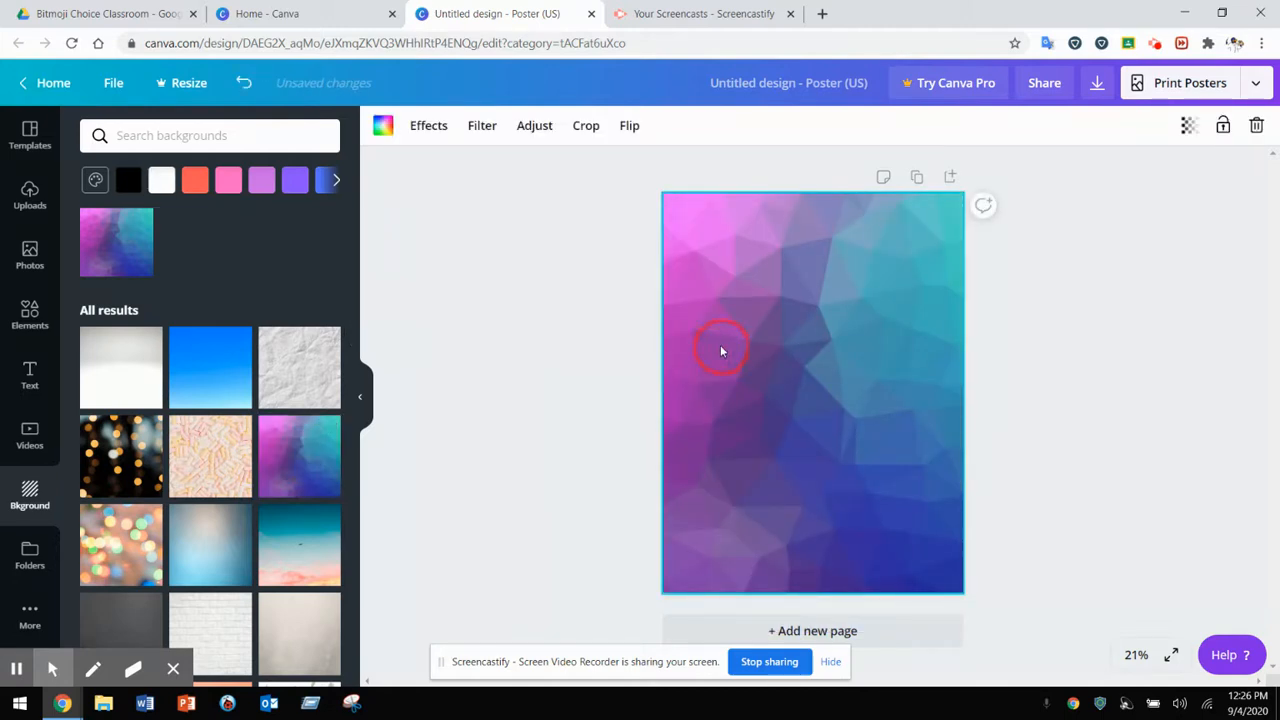
pyautogui.click(525, 346)
pyautogui.click(137, 285)
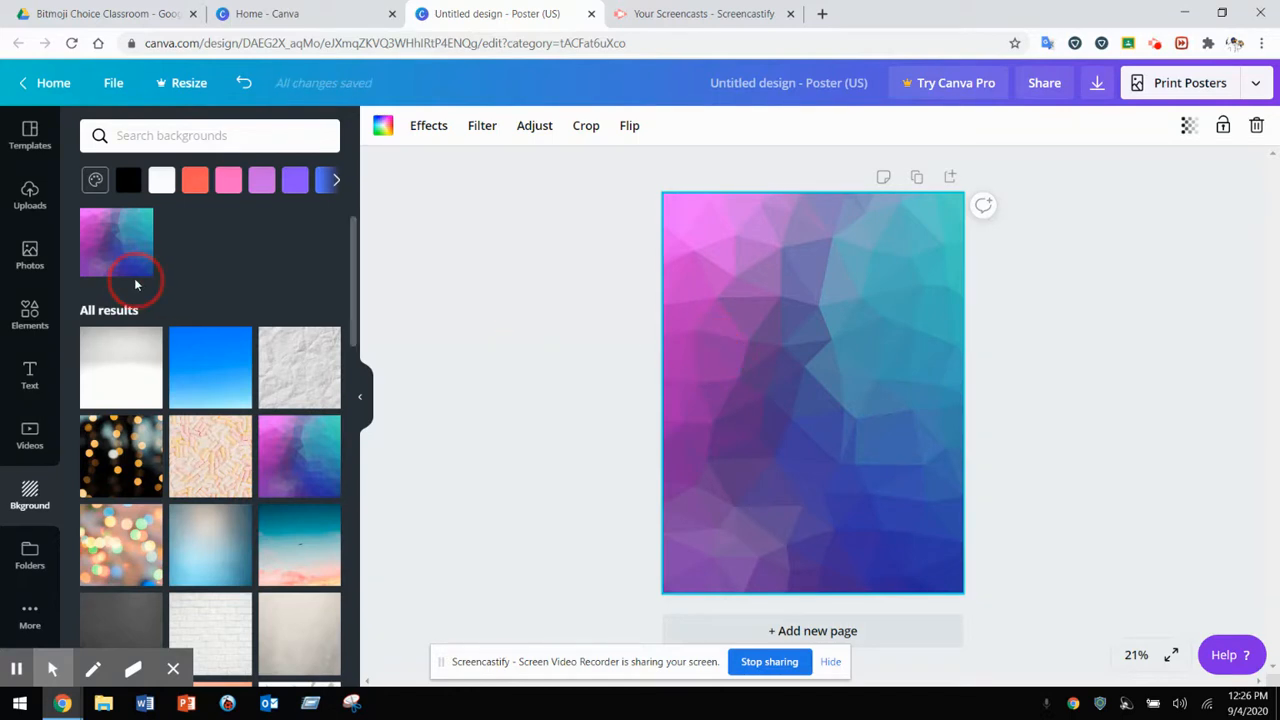
pyautogui.click(586, 299)
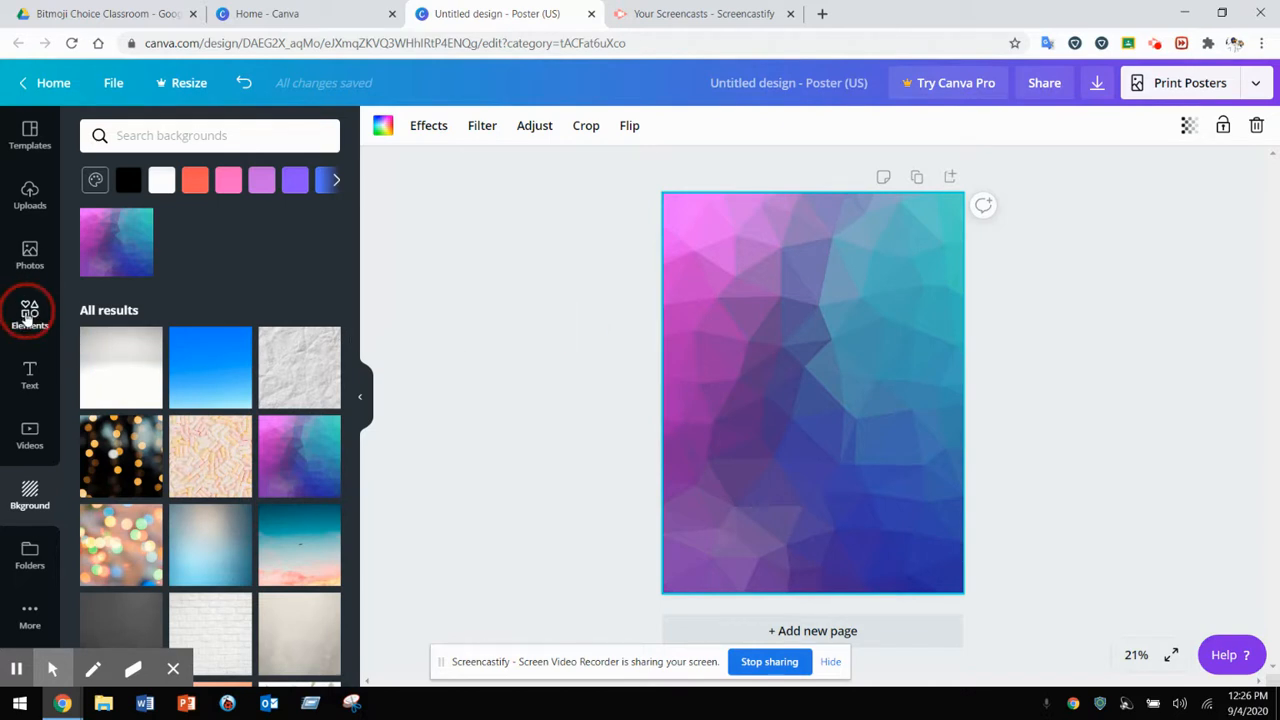
# Add a heading to the poster reading "Be On Time!"
pyautogui.click(30, 372)
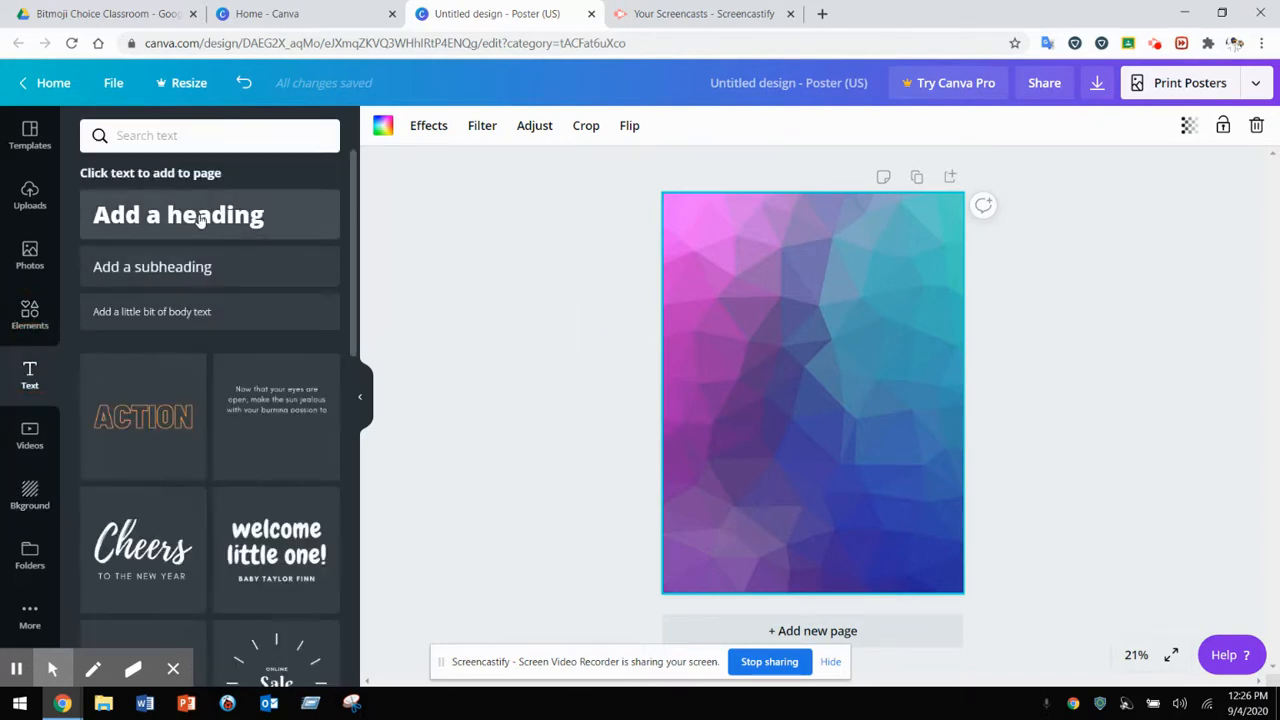
pyautogui.click(201, 219)
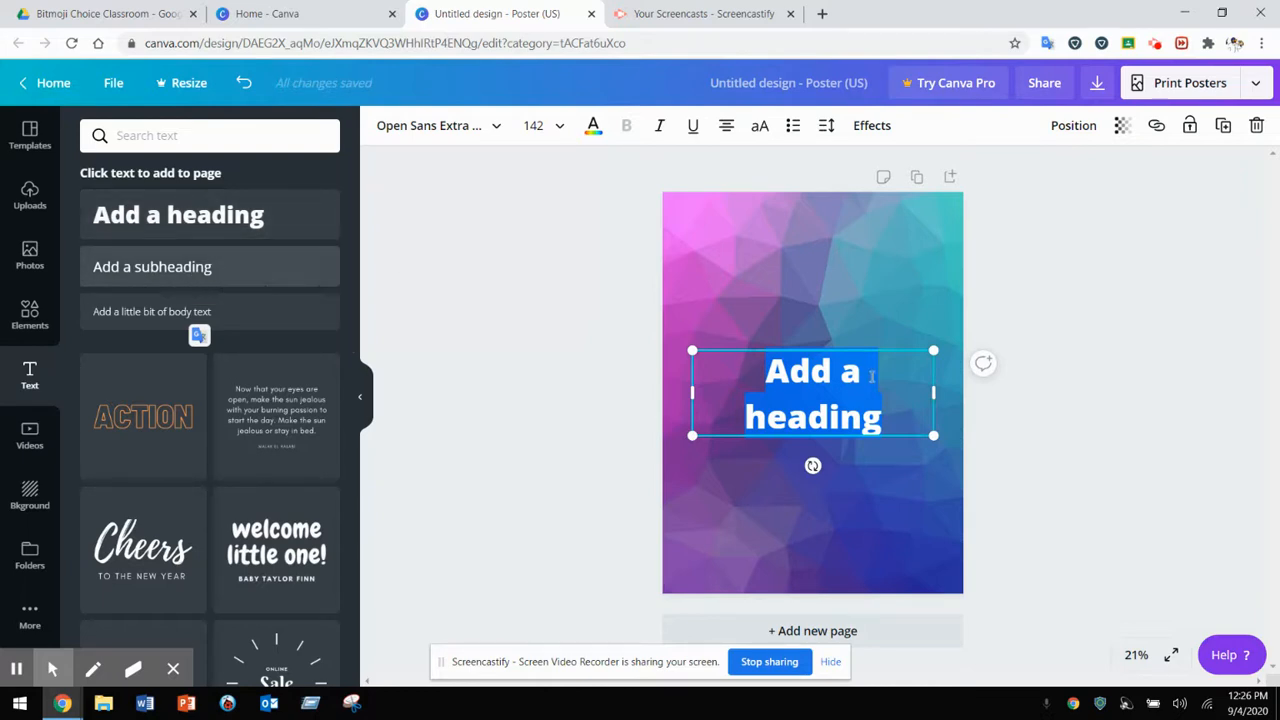
pyautogui.write('B')
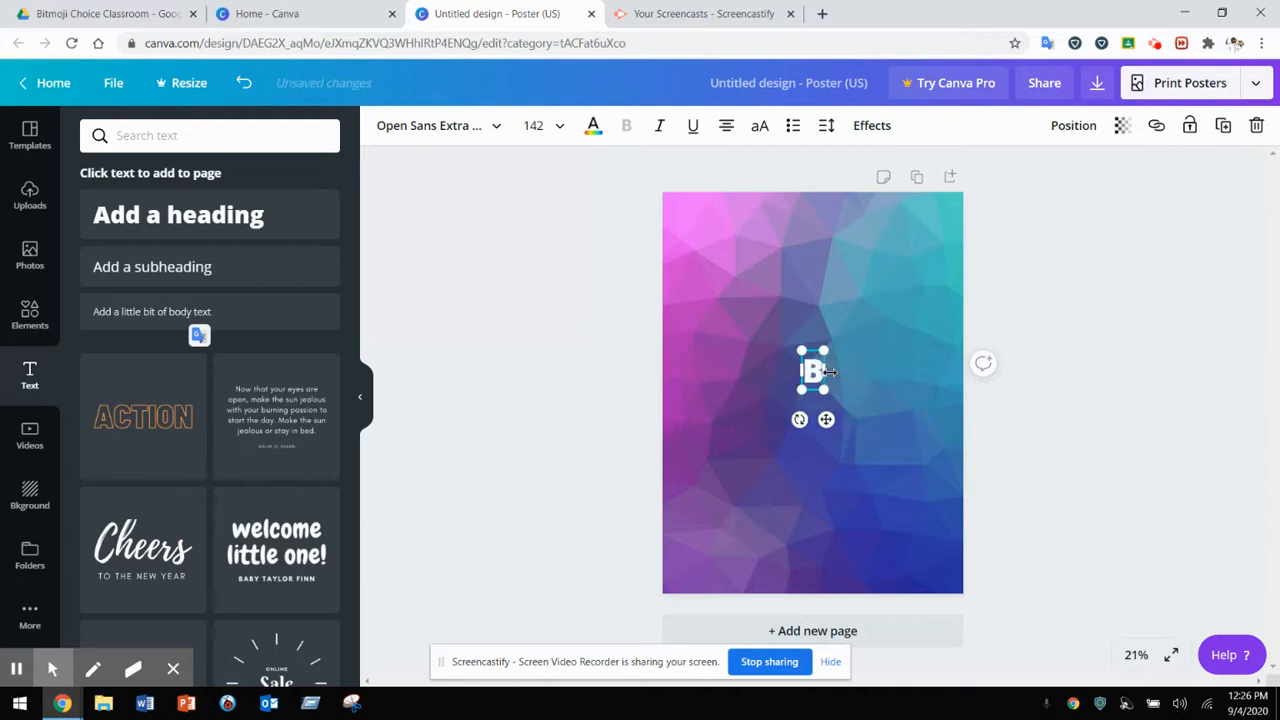
pyautogui.write('e On Time!')
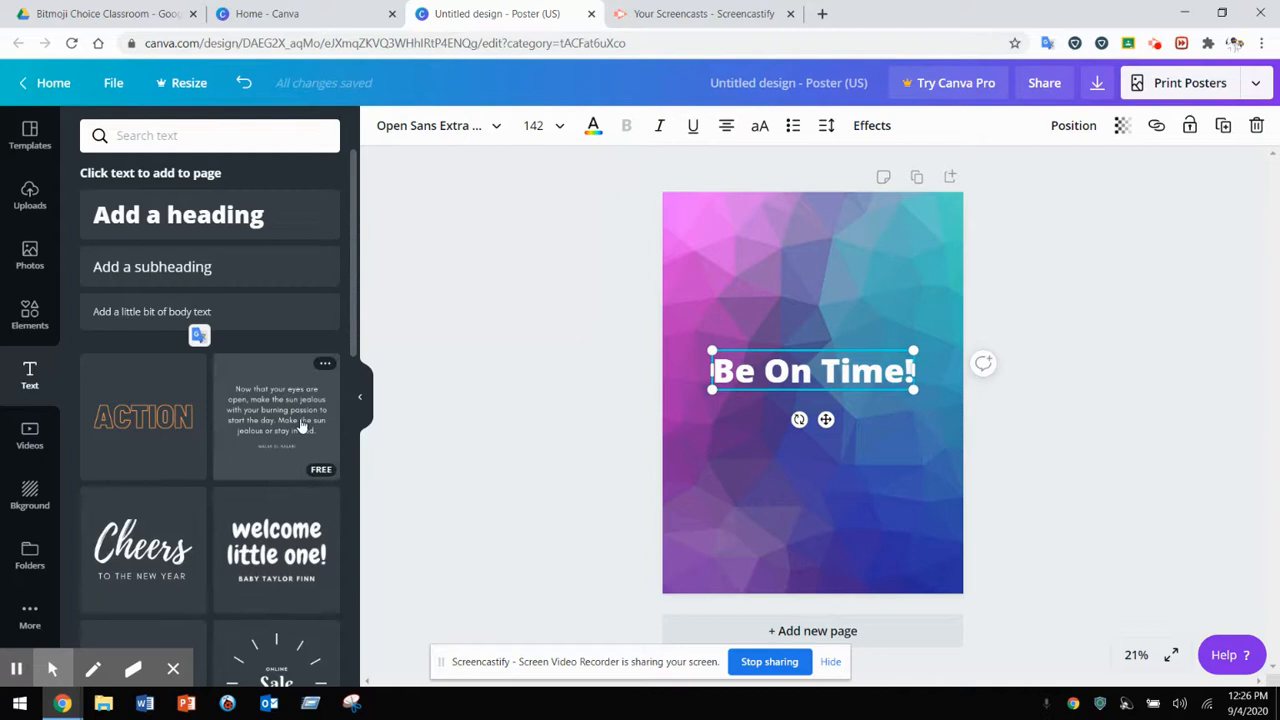
# Browse the decorative text styles and place the purple "PLAY" text near the top of the poster
pyautogui.moveTo(355, 340); pyautogui.dragTo(358, 410)
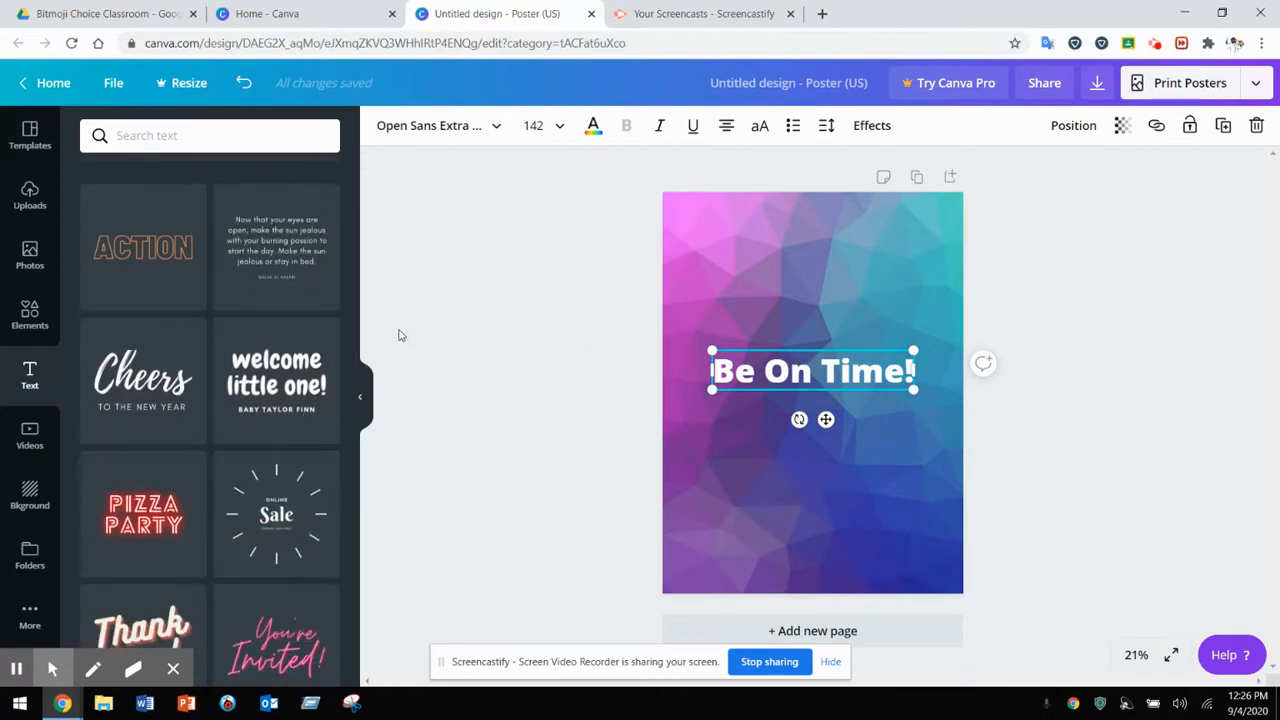
pyautogui.moveTo(355, 344); pyautogui.dragTo(357, 352)
pyautogui.moveTo(360, 424); pyautogui.dragTo(358, 438)
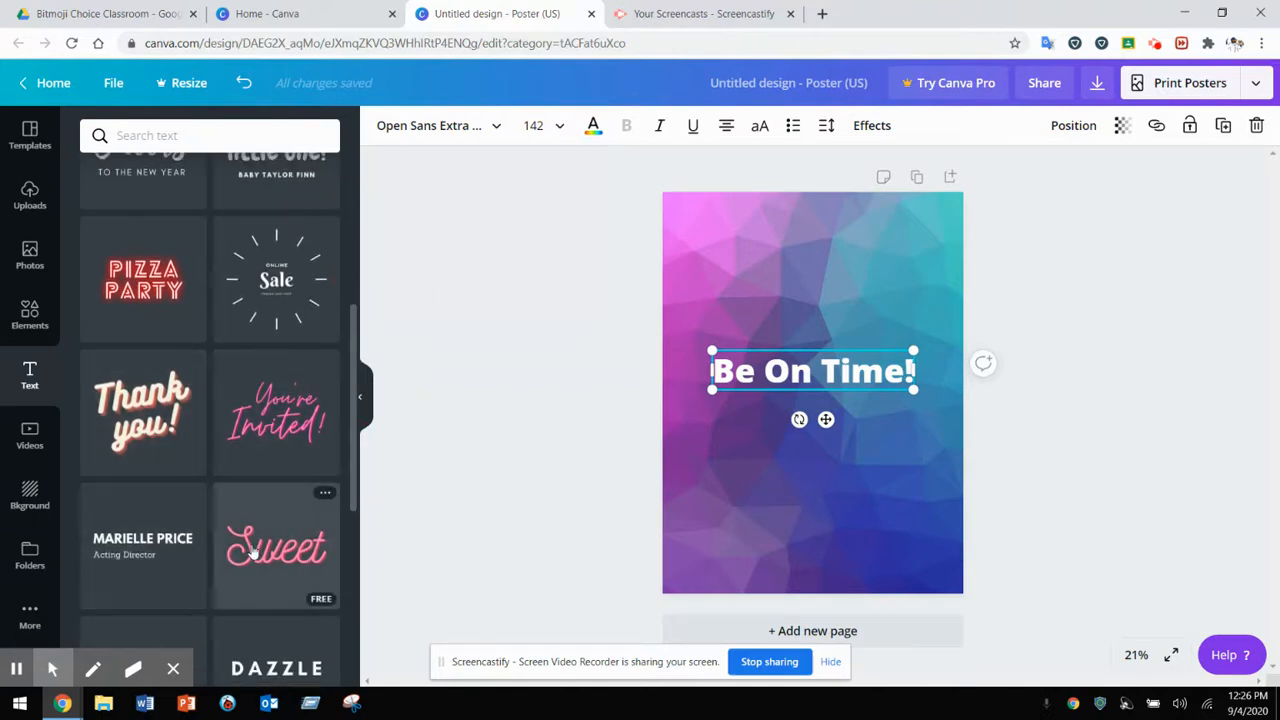
pyautogui.moveTo(355, 470); pyautogui.dragTo(357, 548)
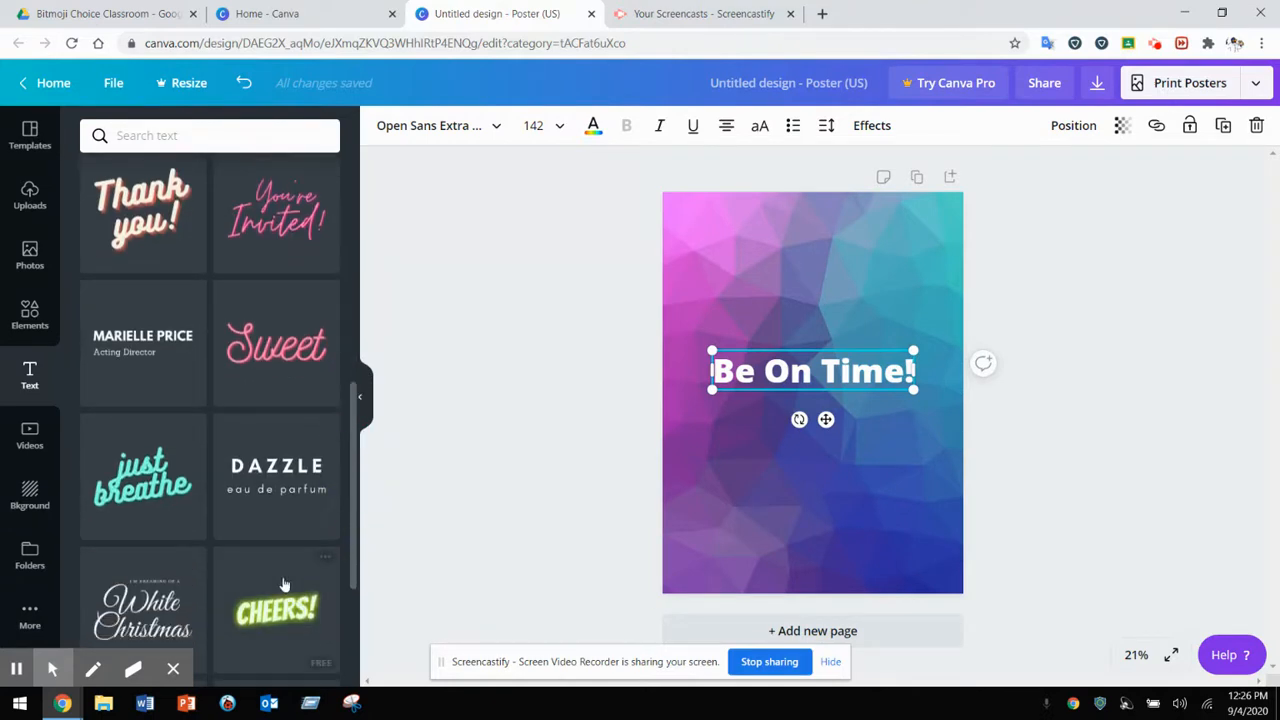
pyautogui.moveTo(355, 456); pyautogui.dragTo(363, 560)
pyautogui.moveTo(205, 360); pyautogui.dragTo(772, 290)
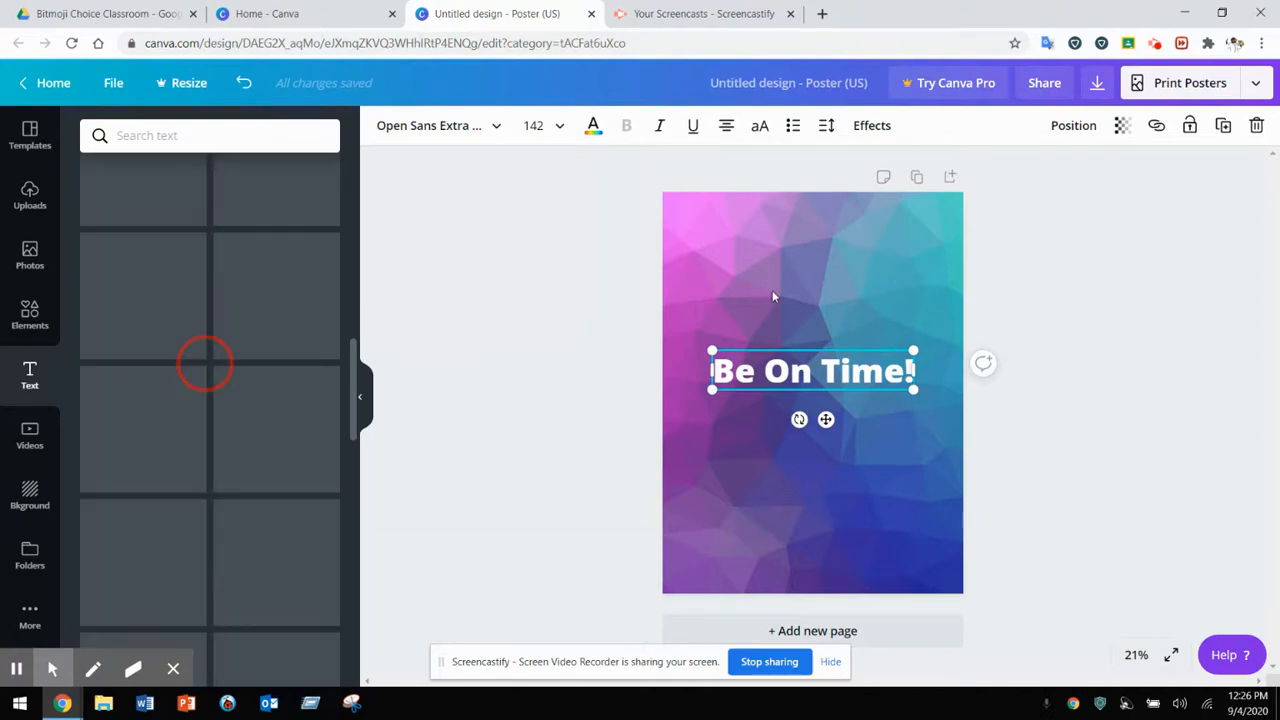
# Replace the "PLAY" wording with "BE ON TIME!" and delete the plain white heading behind it
pyautogui.doubleClick(812, 273)
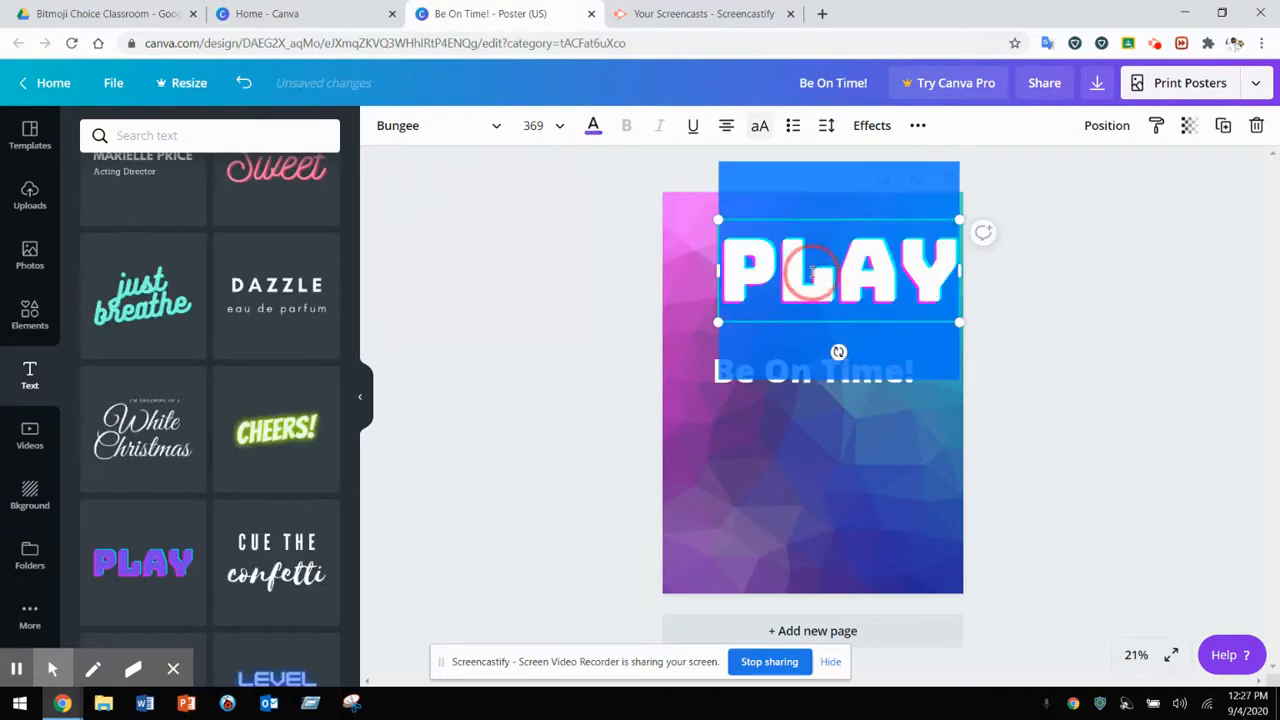
pyautogui.moveTo(837, 273); pyautogui.dragTo(820, 251)
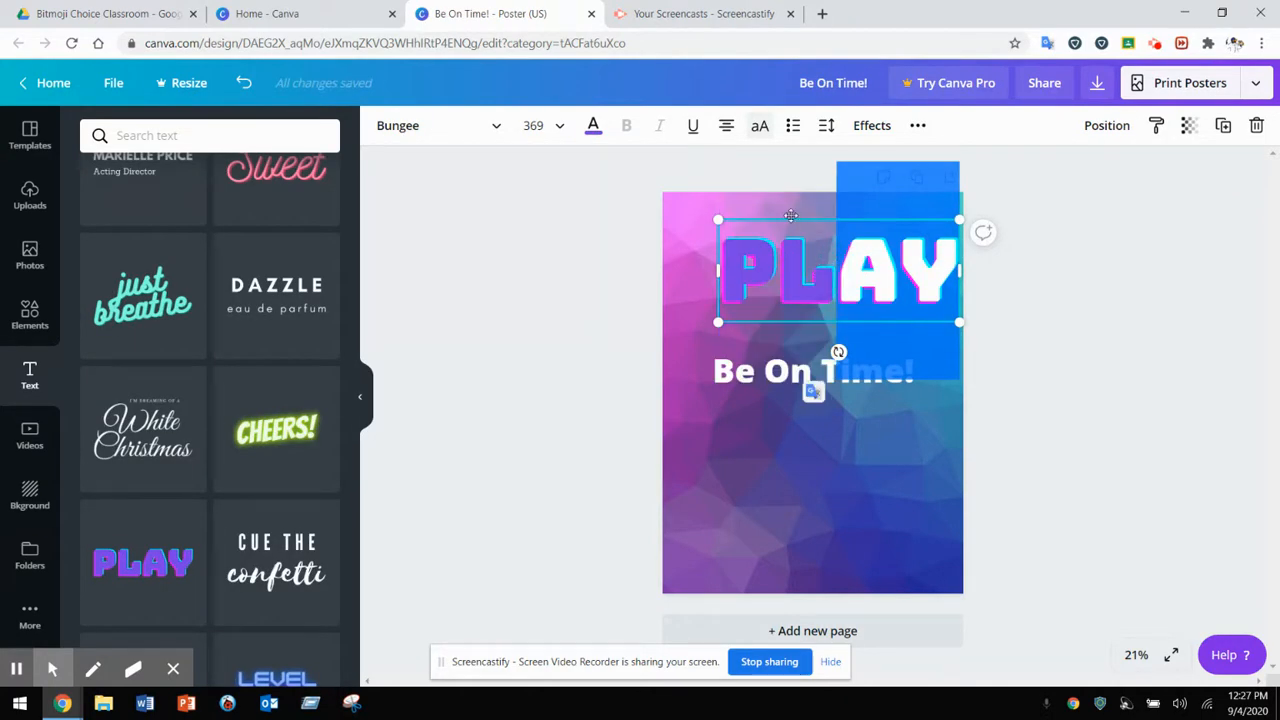
pyautogui.click(792, 222)
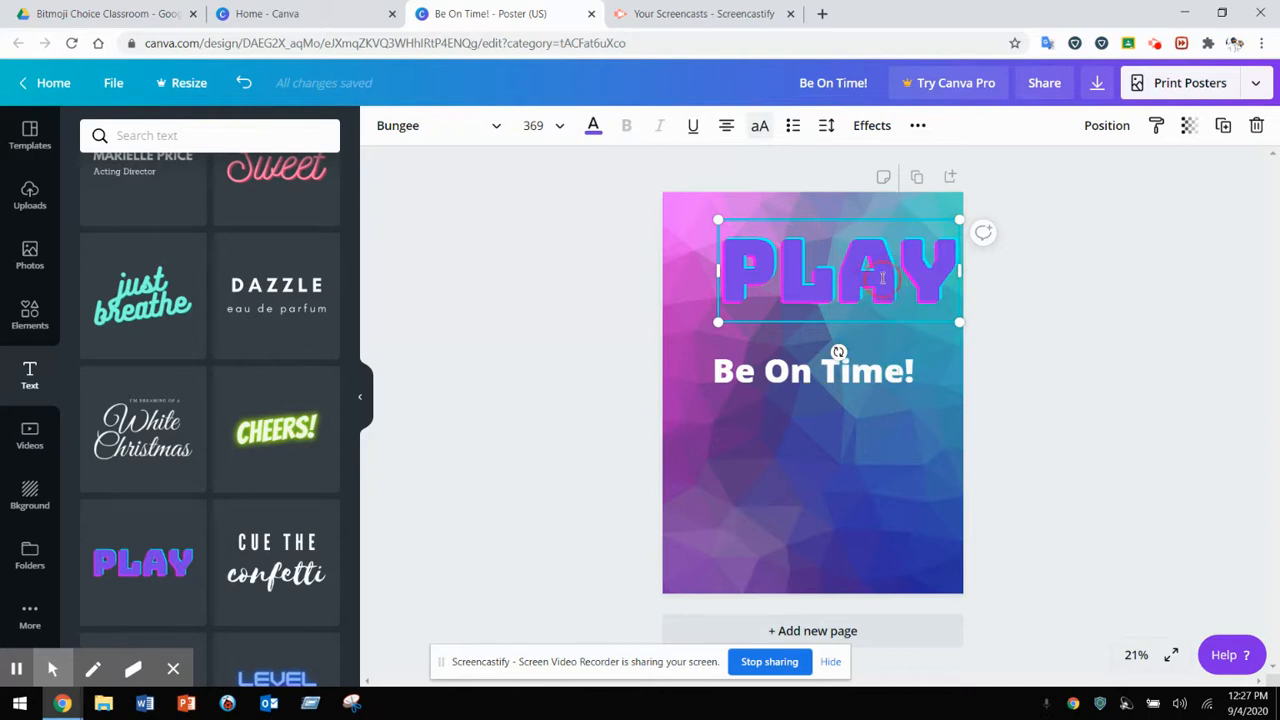
pyautogui.click(948, 284)
pyautogui.press('BackSpace')
pyautogui.press('BackSpace')
pyautogui.press('BackSpace')
pyautogui.press('BackSpace')
pyautogui.write('BE ON TIM')
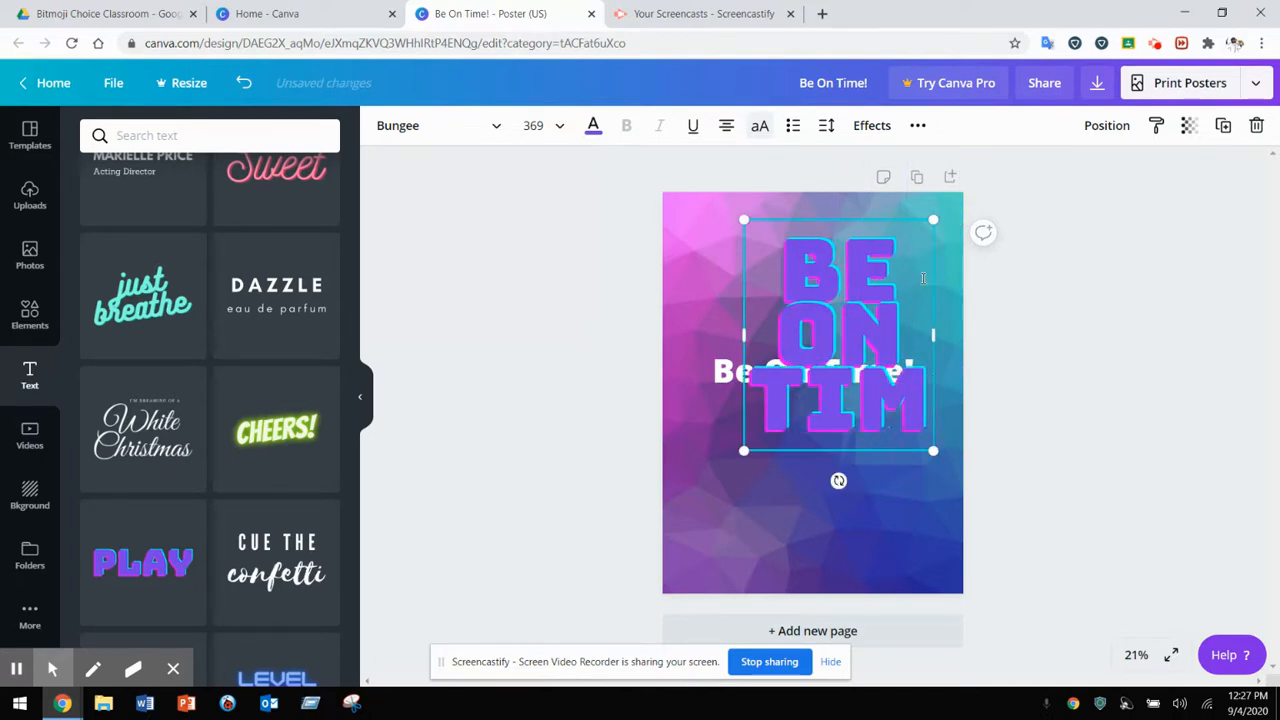
pyautogui.write('E!')
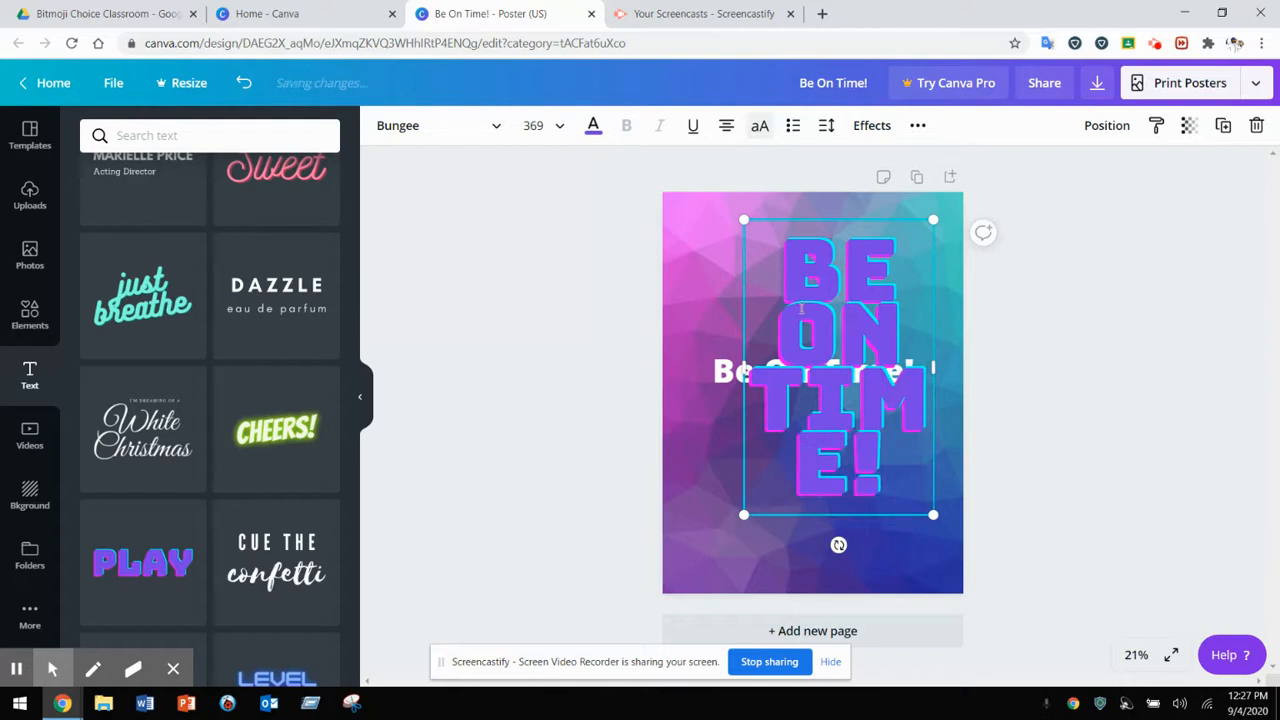
pyautogui.click(716, 350)
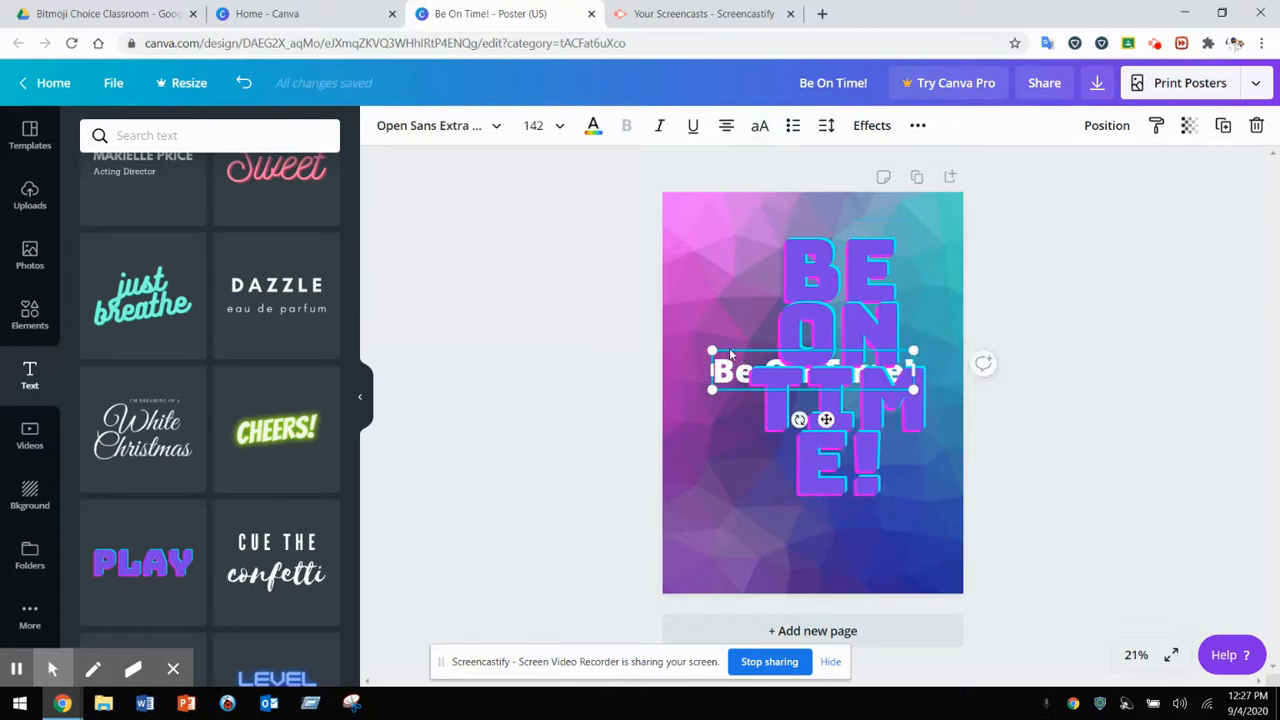
pyautogui.press('Delete')
# Widen the "BE ON TIME!" text box until TIME fits on one line, and scale the text down to size 260
pyautogui.click(845, 313)
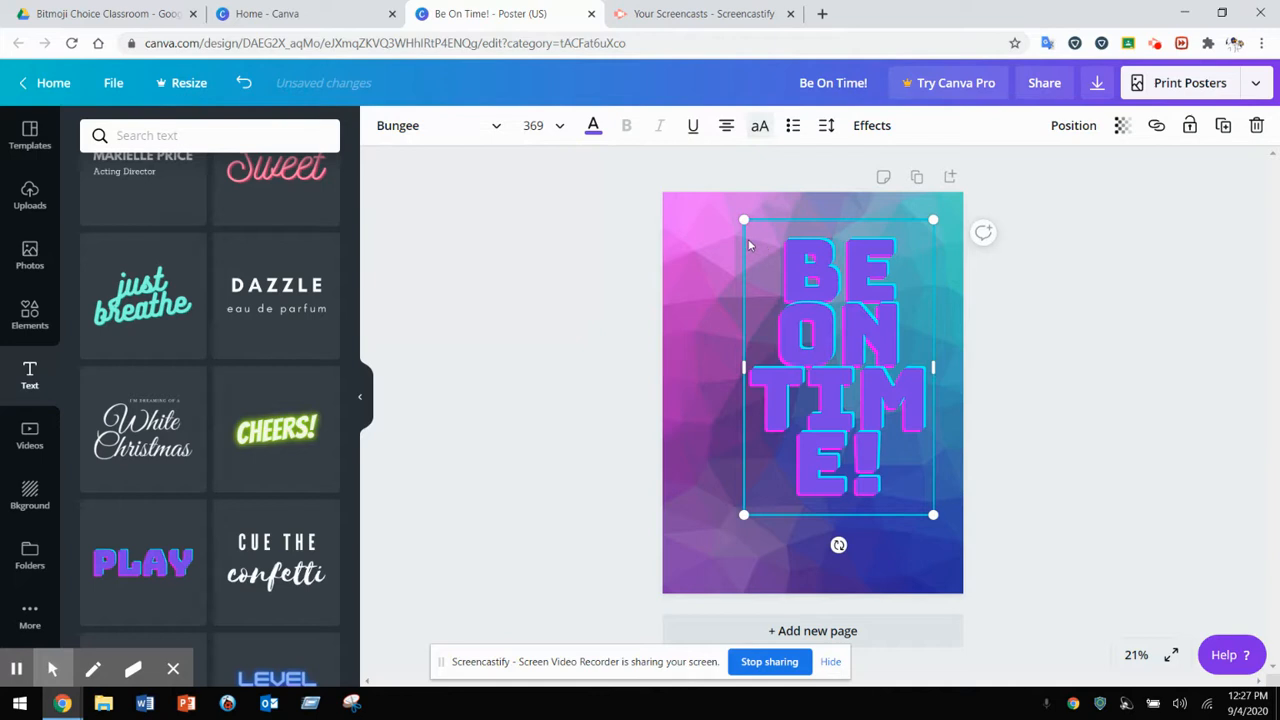
pyautogui.moveTo(716, 366); pyautogui.dragTo(683, 366)
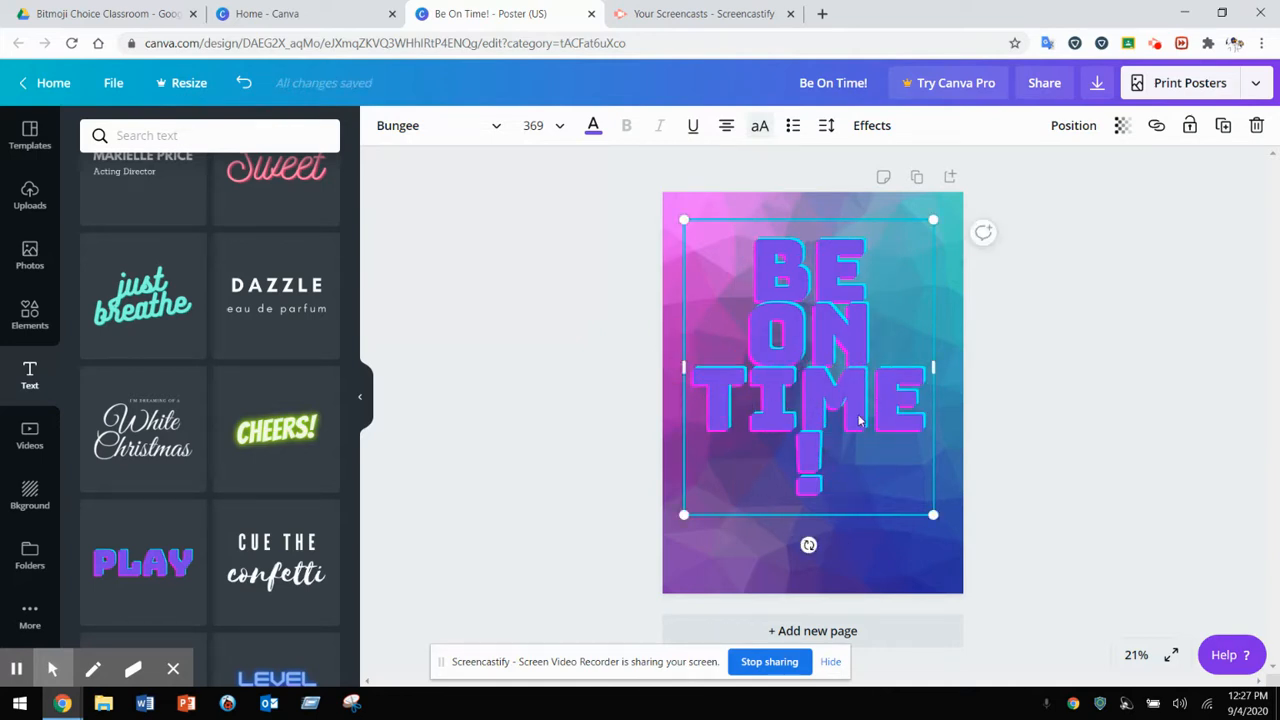
pyautogui.moveTo(934, 515); pyautogui.dragTo(860, 427)
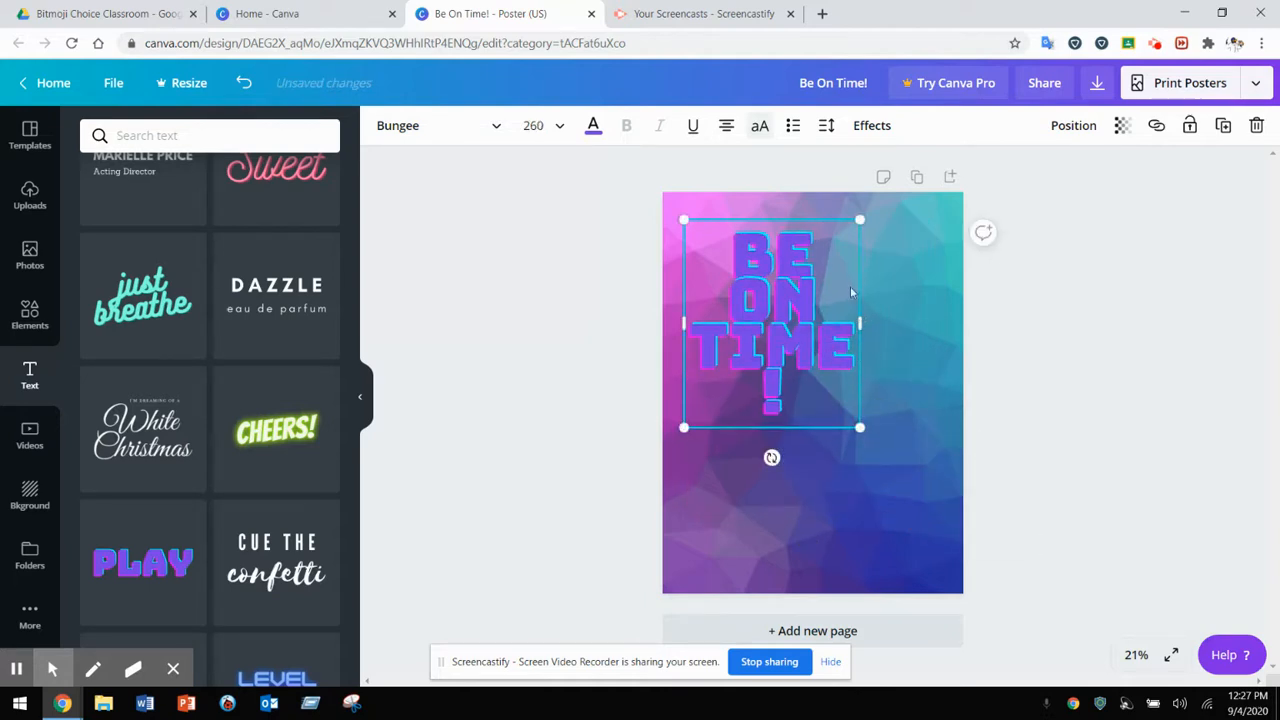
pyautogui.click(865, 219)
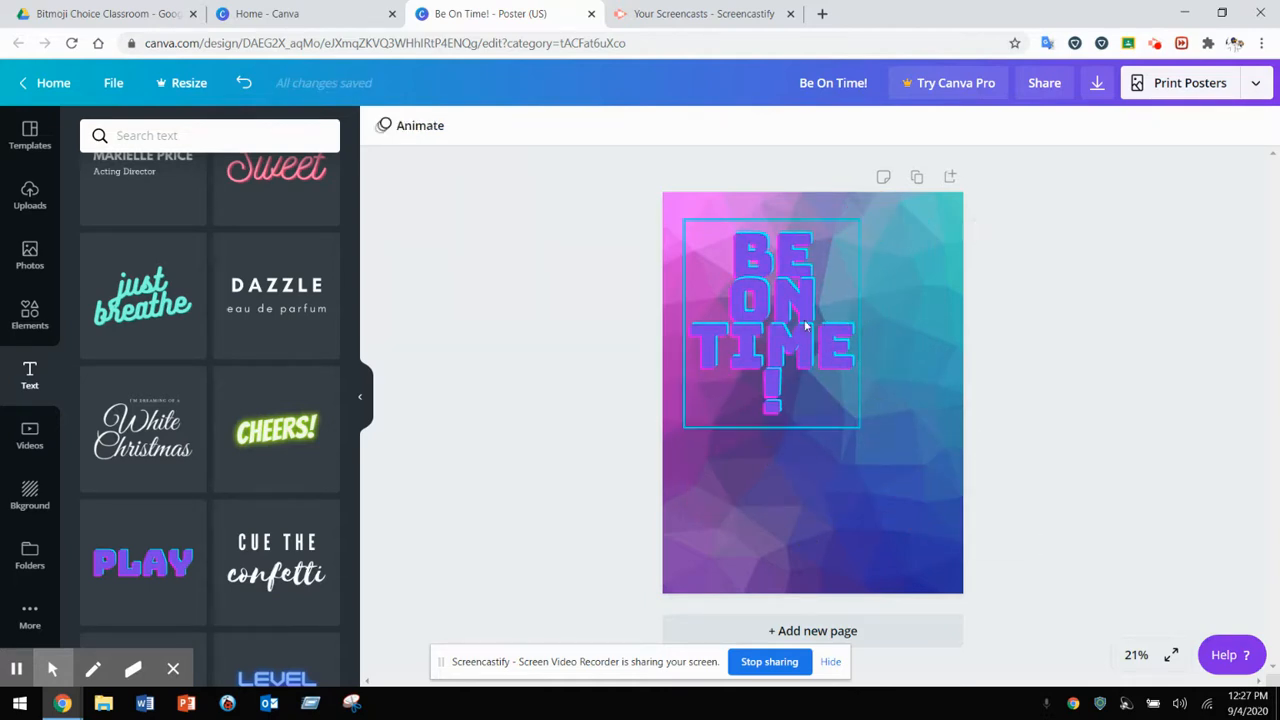
# Widen the title's text box so "BE ON TIME!" wraps onto two lines, and move it up to the poster's top edge
pyautogui.click(858, 322)
pyautogui.moveTo(861, 322); pyautogui.dragTo(944, 311)
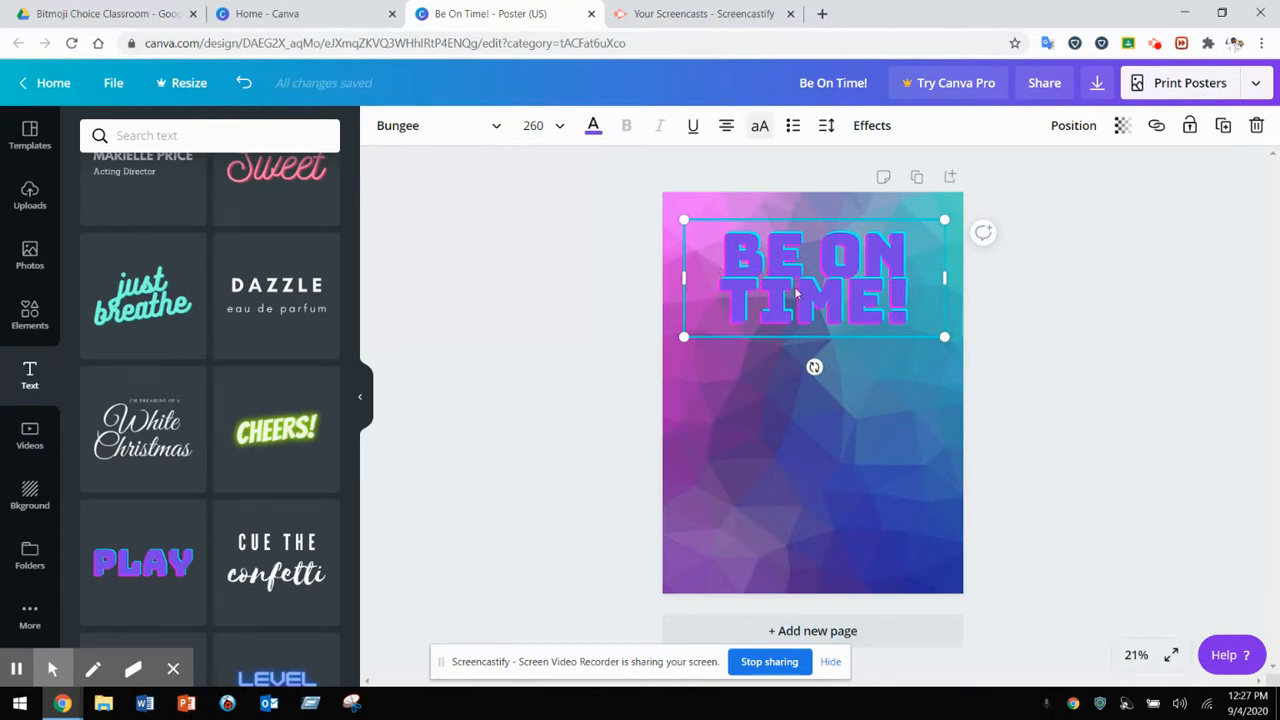
pyautogui.click(843, 225)
pyautogui.moveTo(817, 343); pyautogui.dragTo(812, 324)
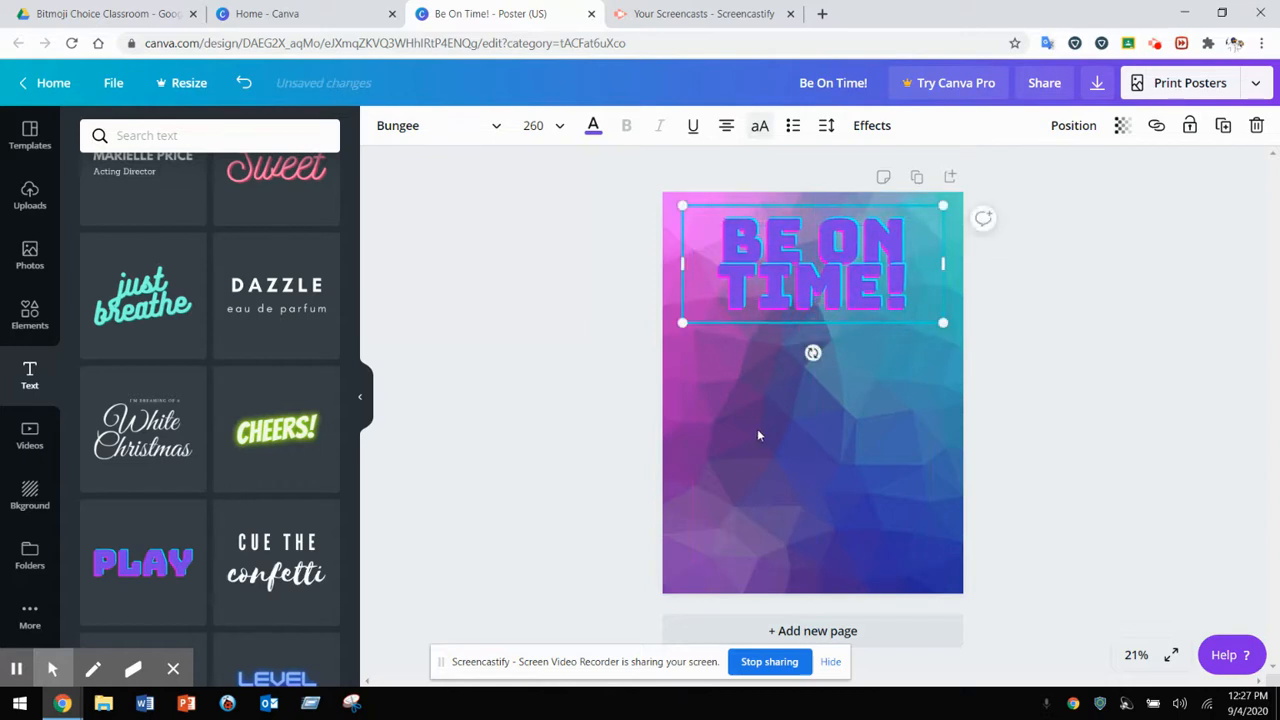
# Search the elements library for "clock"
pyautogui.click(29, 318)
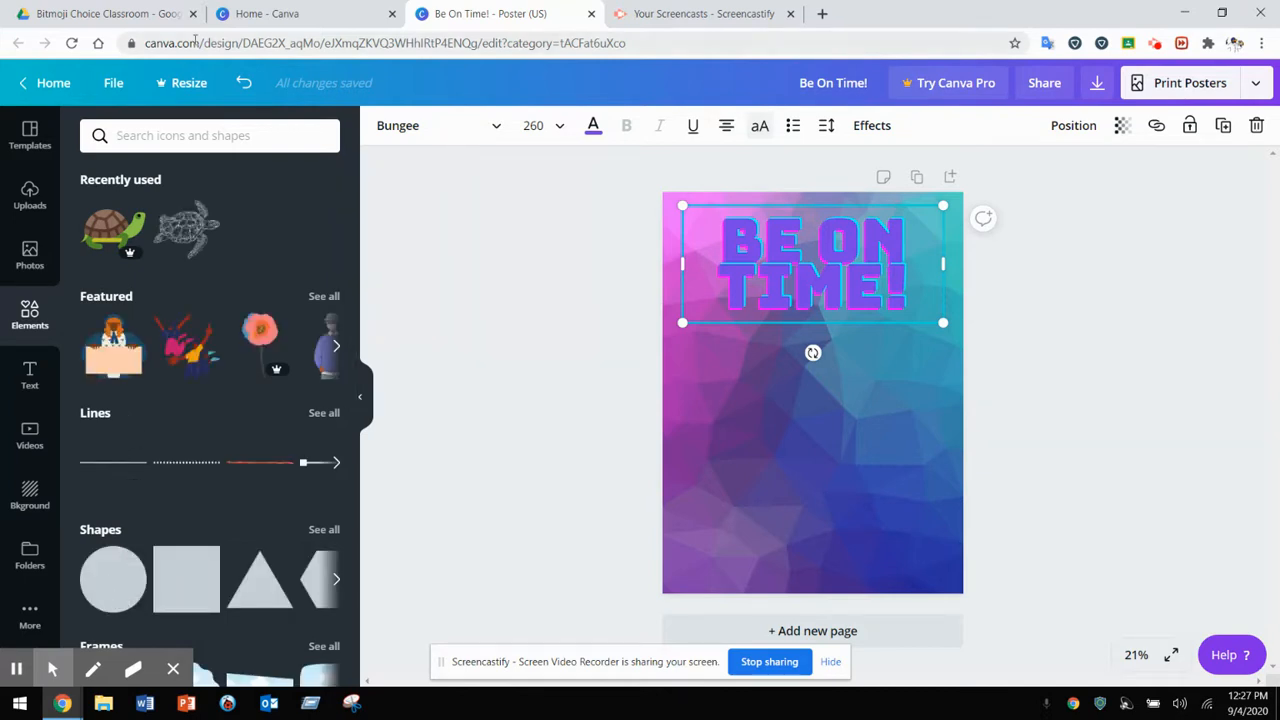
pyautogui.click(160, 134)
pyautogui.write('clock')
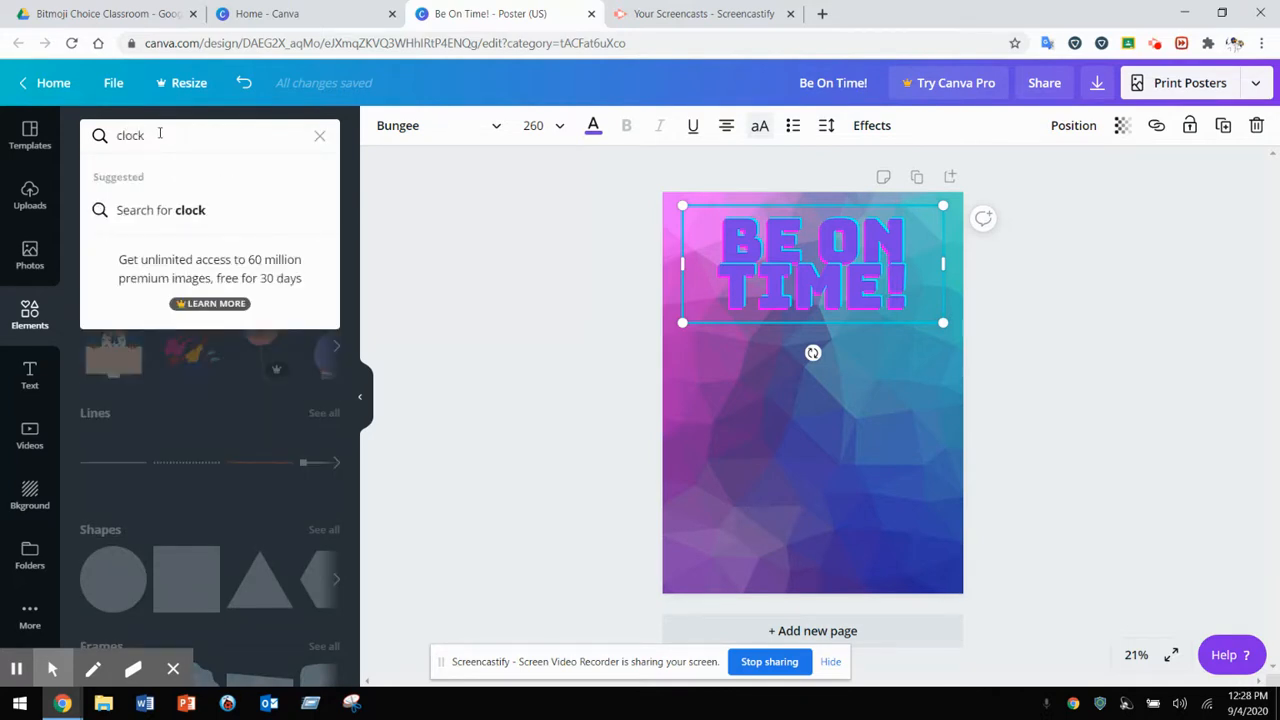
pyautogui.press('Return')
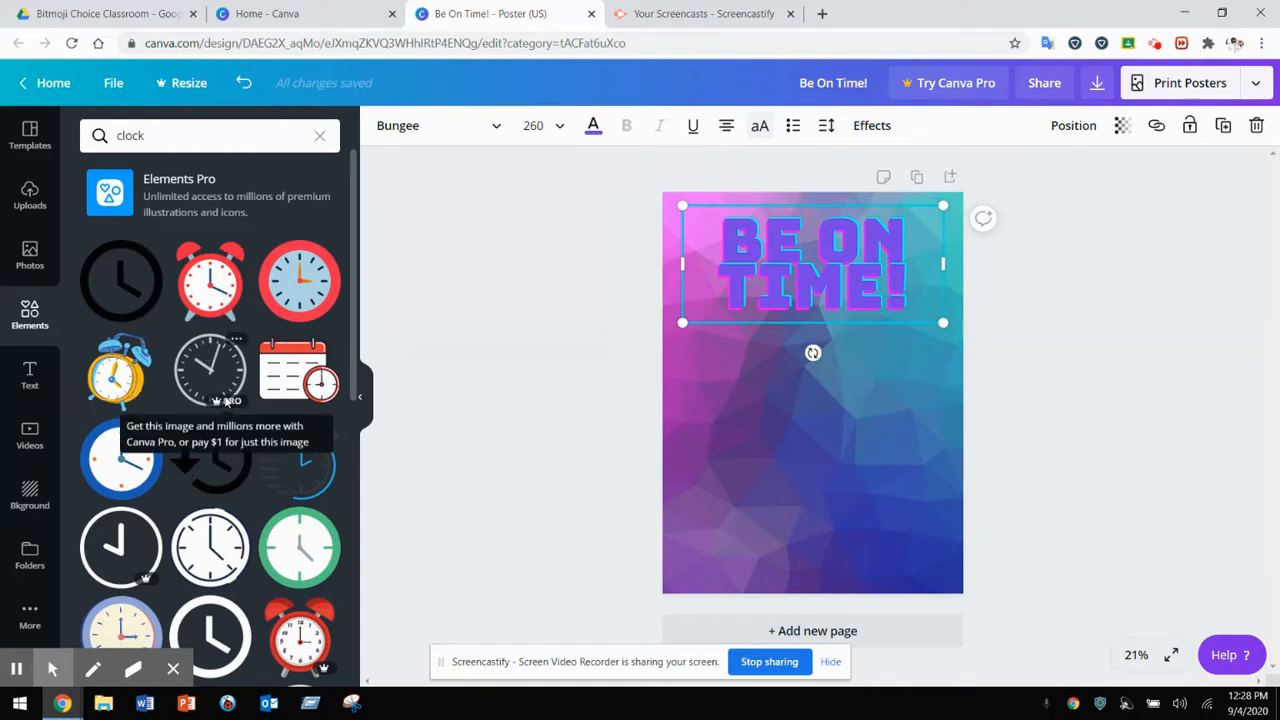
# Try the thin-lined Pro clock on the poster at a larger size, and delete it
pyautogui.moveTo(231, 403)
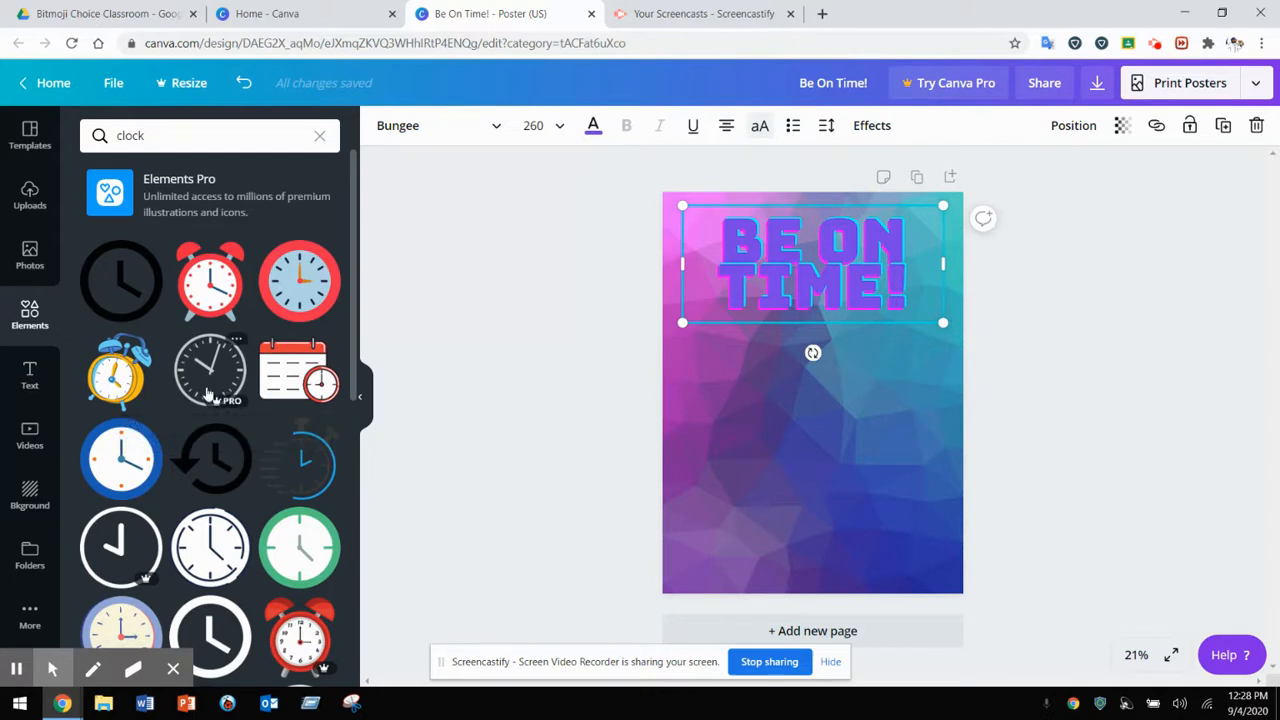
pyautogui.moveTo(203, 370); pyautogui.dragTo(752, 421)
pyautogui.moveTo(838, 379); pyautogui.dragTo(988, 236)
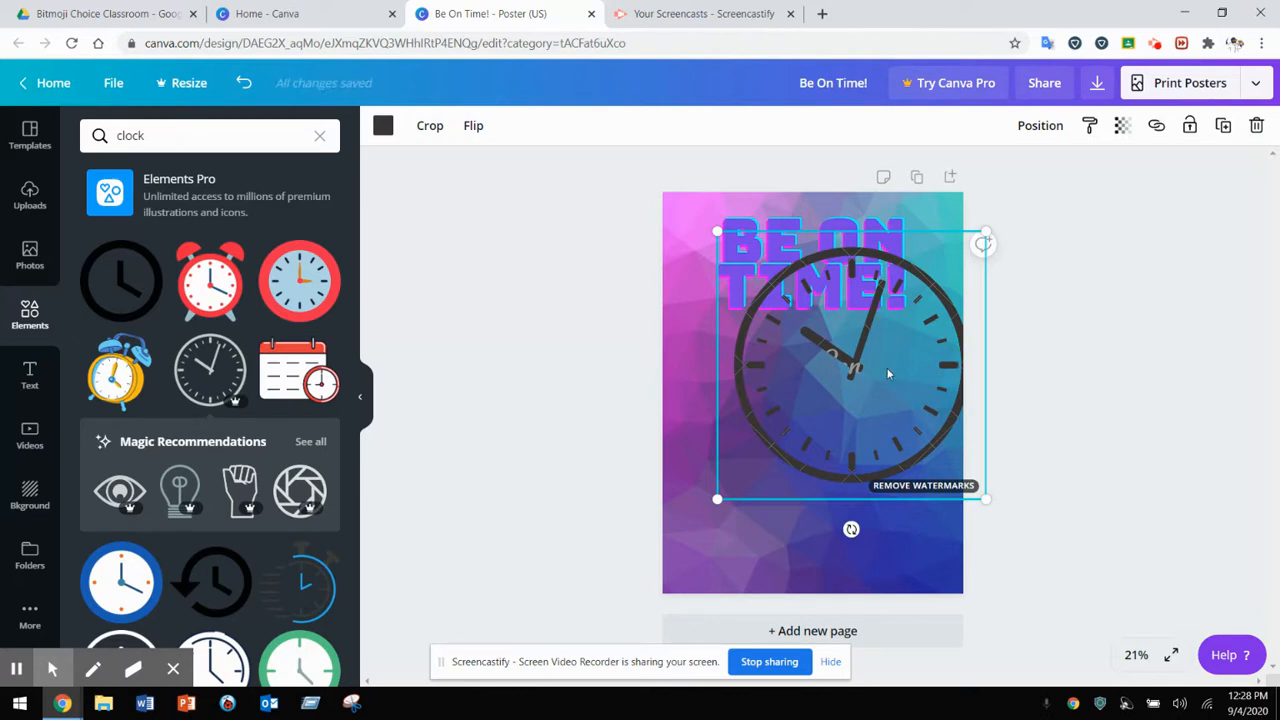
pyautogui.press('Delete')
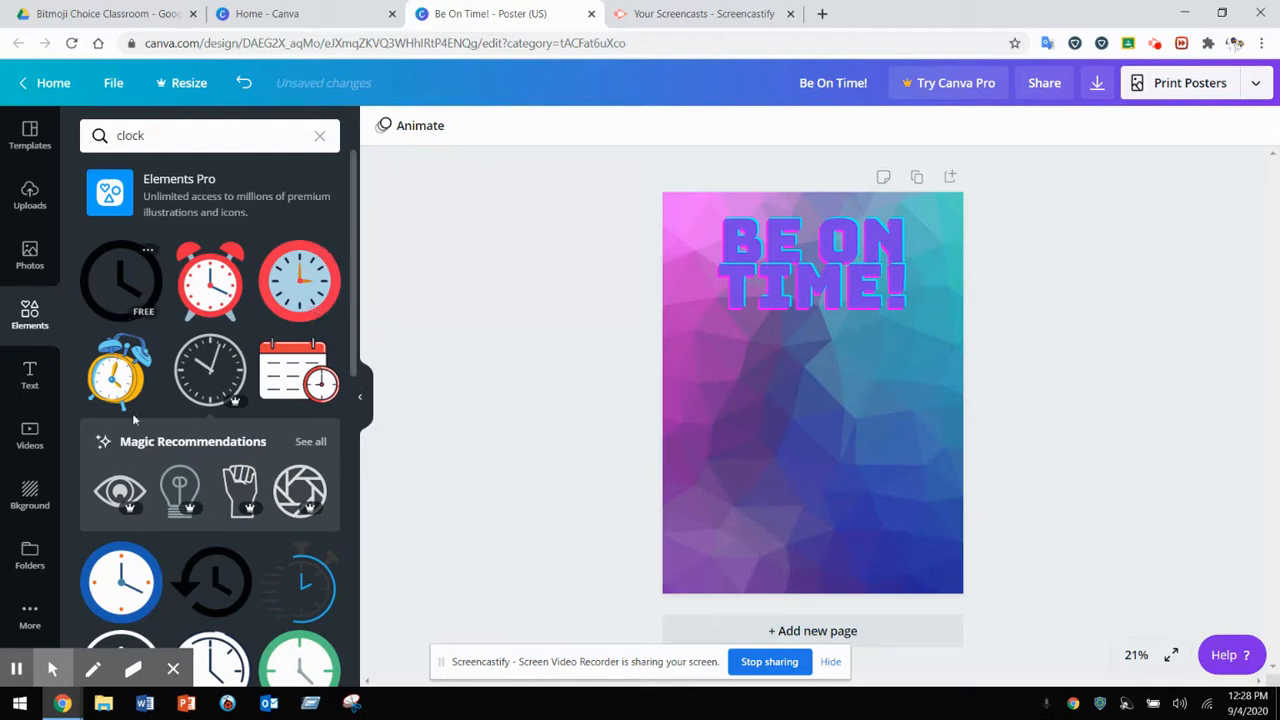
# Place the free green-rimmed white clock on the poster, enlarge it, and centre it below the title
pyautogui.moveTo(355, 255); pyautogui.dragTo(358, 415)
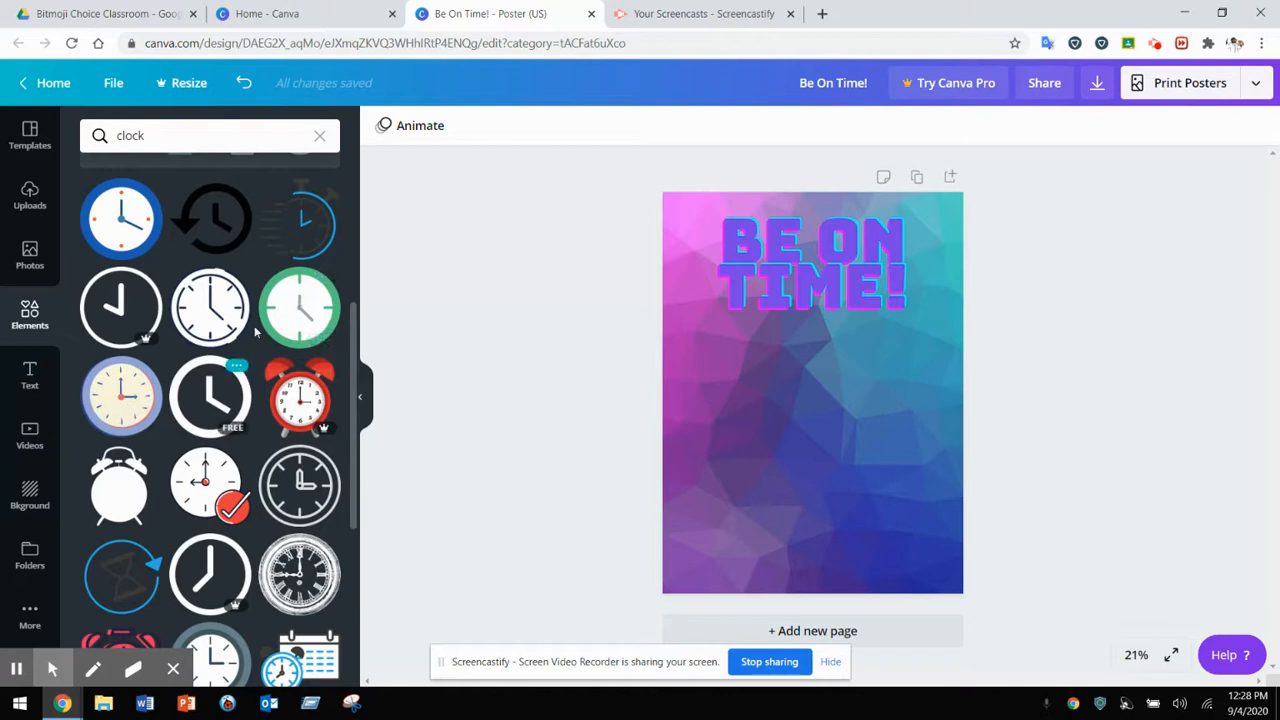
pyautogui.moveTo(299, 310); pyautogui.dragTo(782, 417)
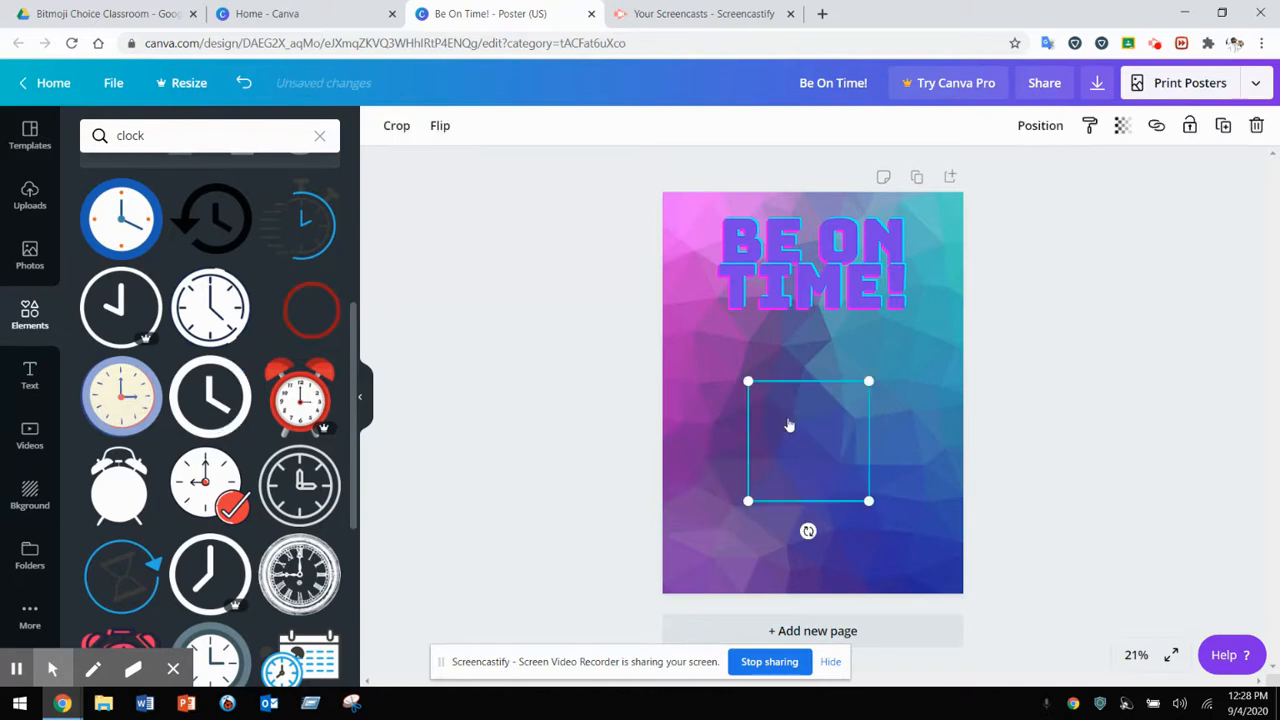
pyautogui.click(867, 383)
pyautogui.moveTo(867, 383); pyautogui.dragTo(917, 323)
pyautogui.click(845, 428)
pyautogui.moveTo(845, 428); pyautogui.dragTo(827, 442)
pyautogui.click(1100, 471)
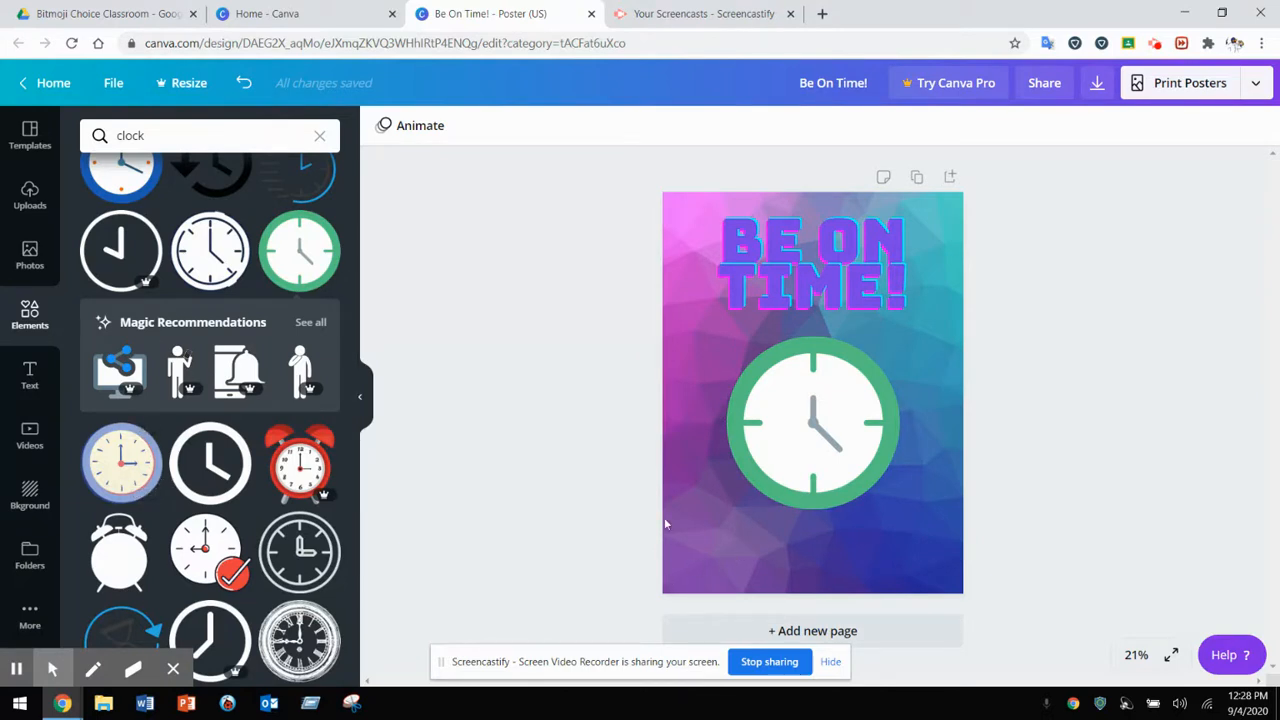
# Search the elements for "laptop" and place the free laptop outline with the empty screen on the poster
pyautogui.click(187, 132)
pyautogui.write('laptop')
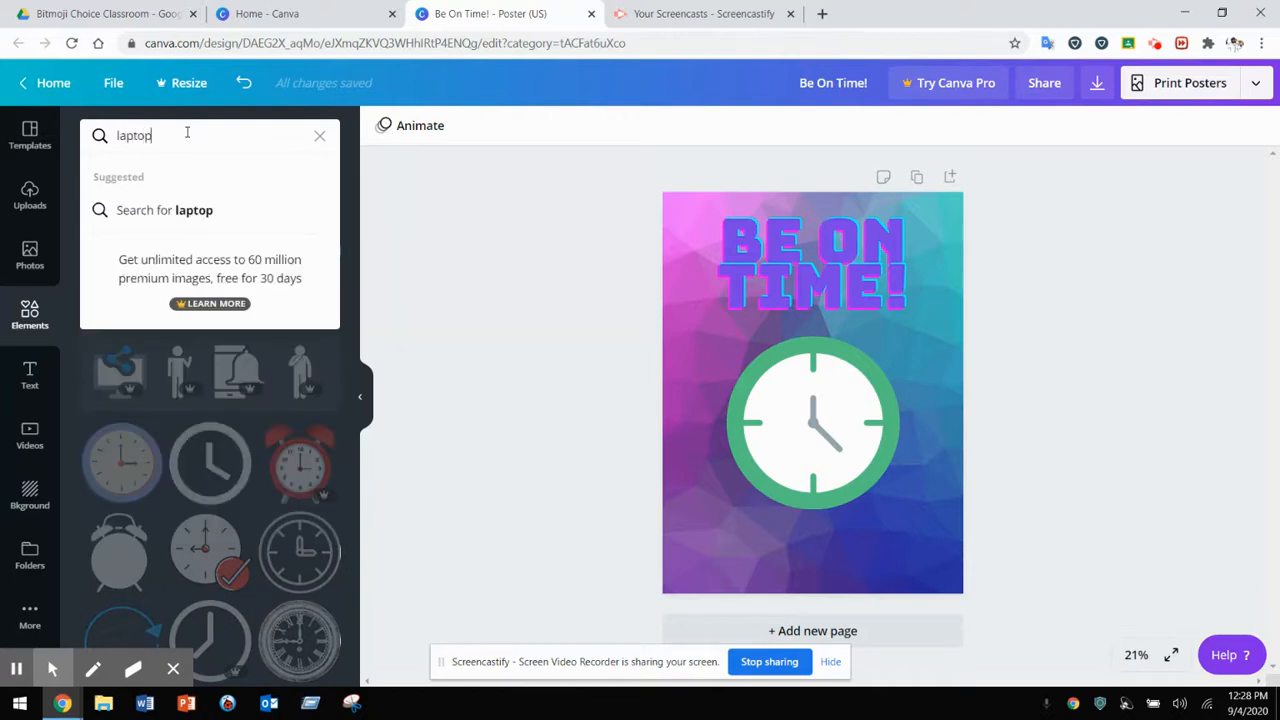
pyautogui.press('Return')
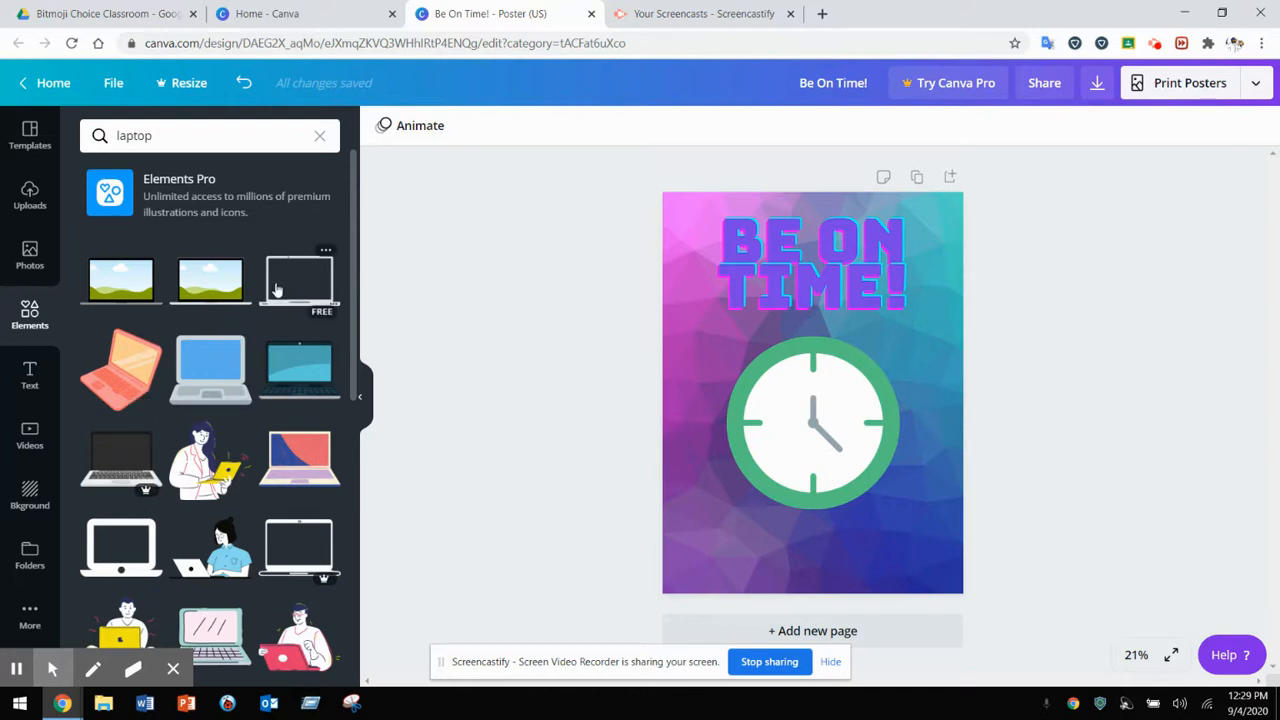
pyautogui.moveTo(305, 292); pyautogui.dragTo(994, 566)
# Resize the laptop outline to nearly the poster's width and position it across the lower half, overlapping the clock
pyautogui.moveTo(898, 362); pyautogui.dragTo(845, 354)
pyautogui.moveTo(966, 533); pyautogui.dragTo(938, 514)
pyautogui.click(834, 358)
pyautogui.moveTo(834, 358); pyautogui.dragTo(844, 352)
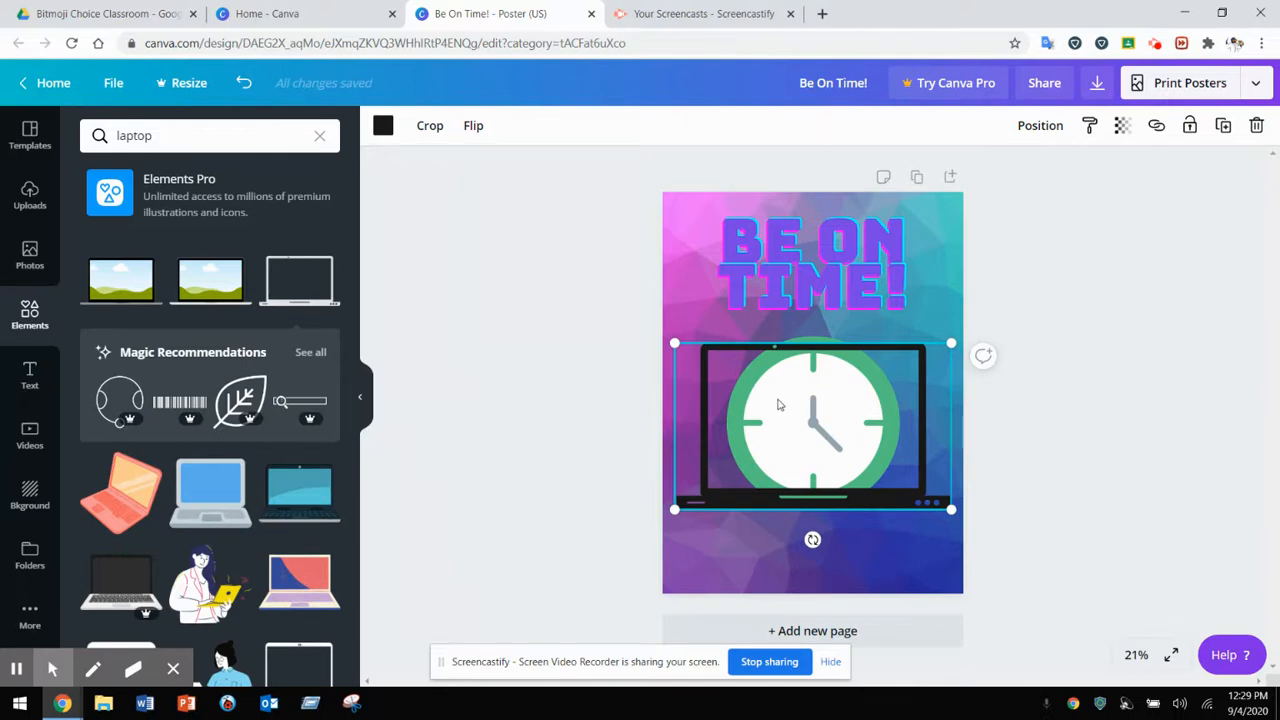
pyautogui.moveTo(810, 398); pyautogui.dragTo(815, 428)
# Delete the green clock and undo the deletion to bring it back in front of the laptop
pyautogui.click(825, 370)
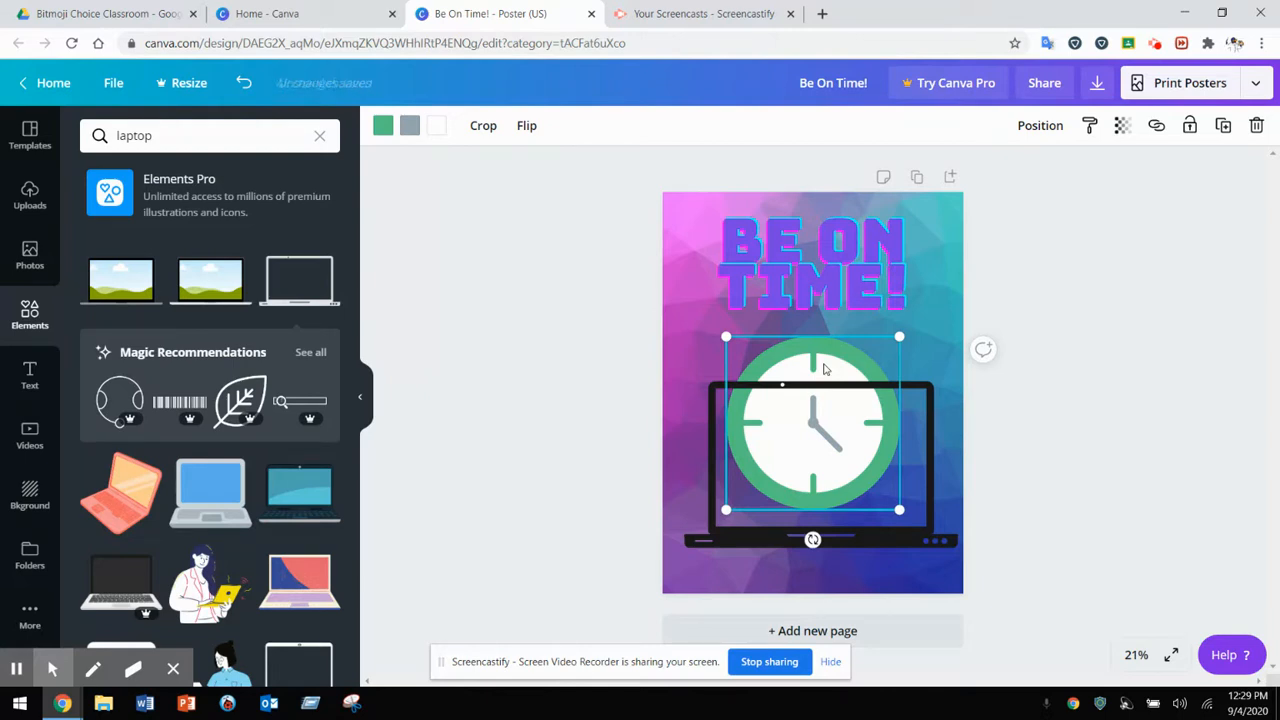
pyautogui.press('Delete')
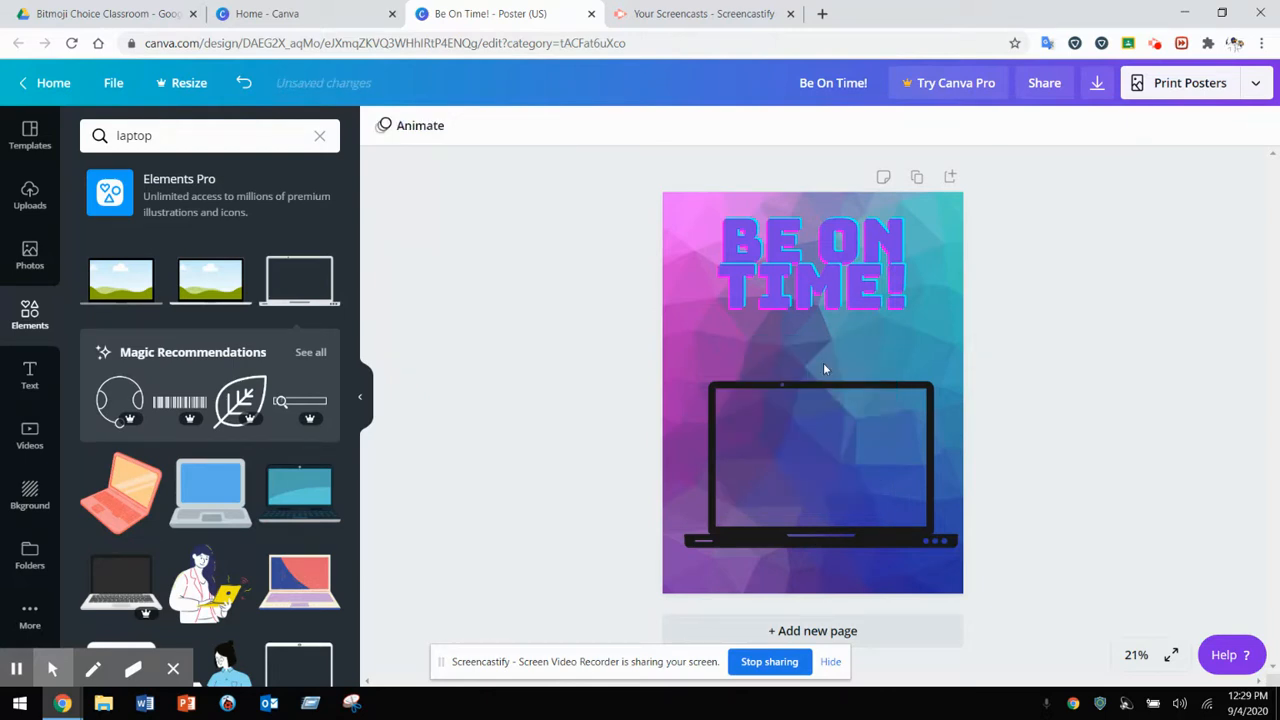
pyautogui.hotkey('ctrl', 'z')
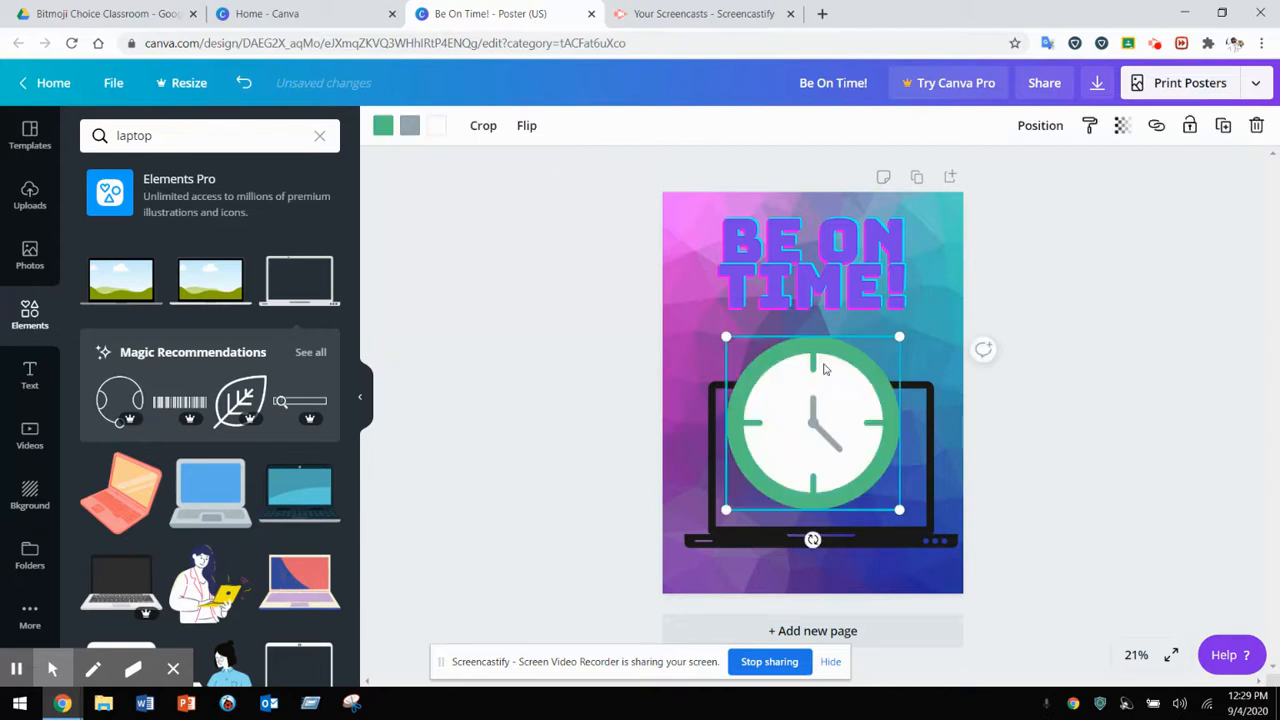
# Shrink the green clock to fit inside the laptop screen and centre it there
pyautogui.moveTo(899, 338); pyautogui.dragTo(843, 393)
pyautogui.moveTo(836, 446); pyautogui.dragTo(838, 450)
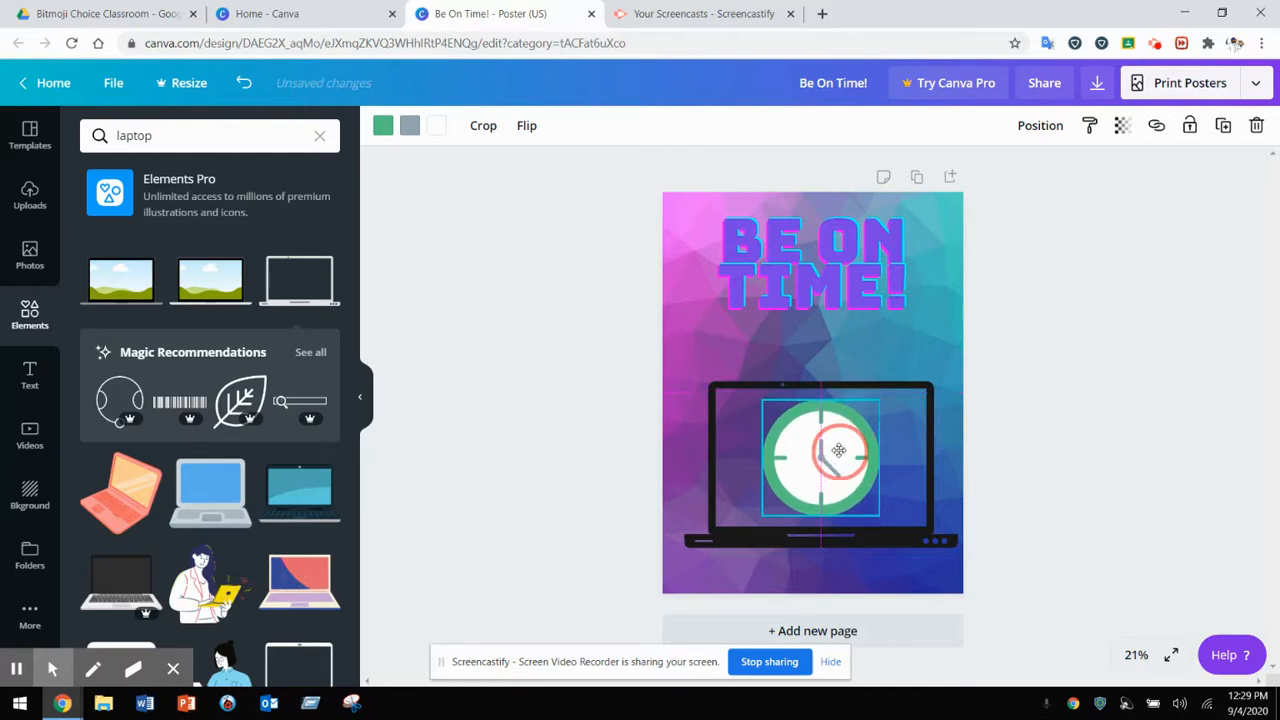
pyautogui.click(1094, 417)
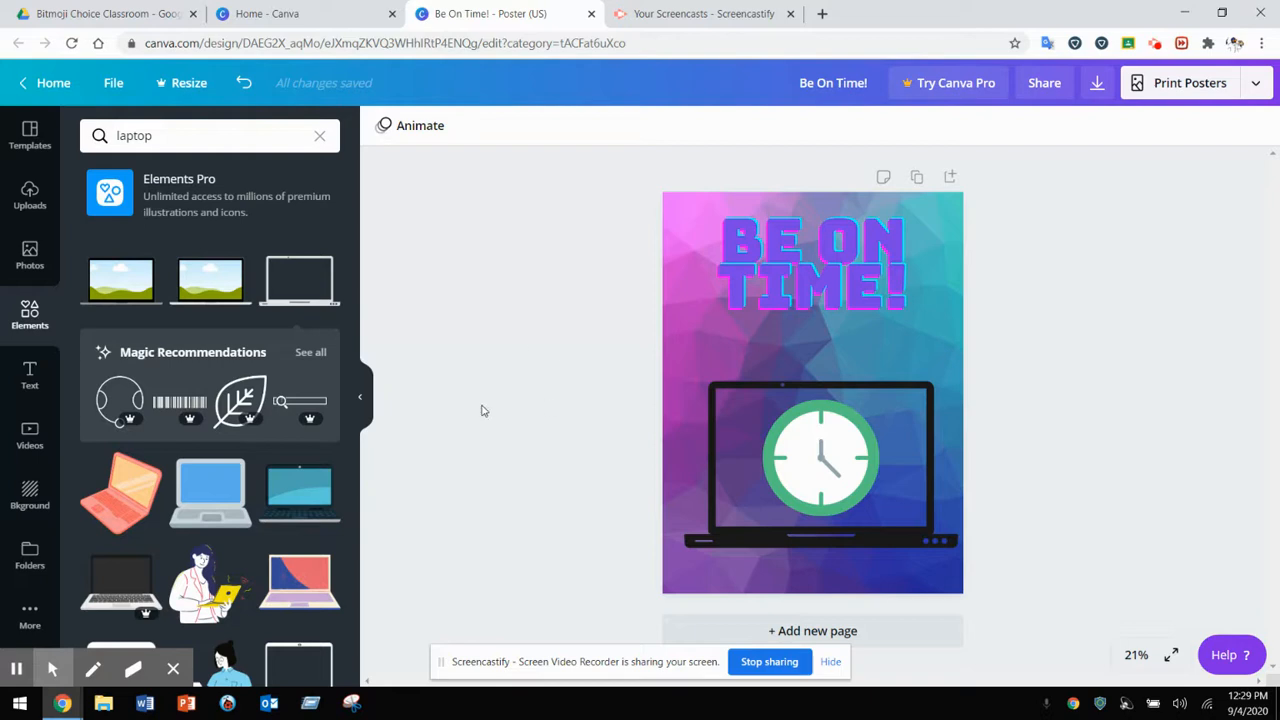
# Search the elements for "thumbs up" and add the yellow thumbs-up hand to the poster
pyautogui.click(195, 139)
pyautogui.write('thumbs')
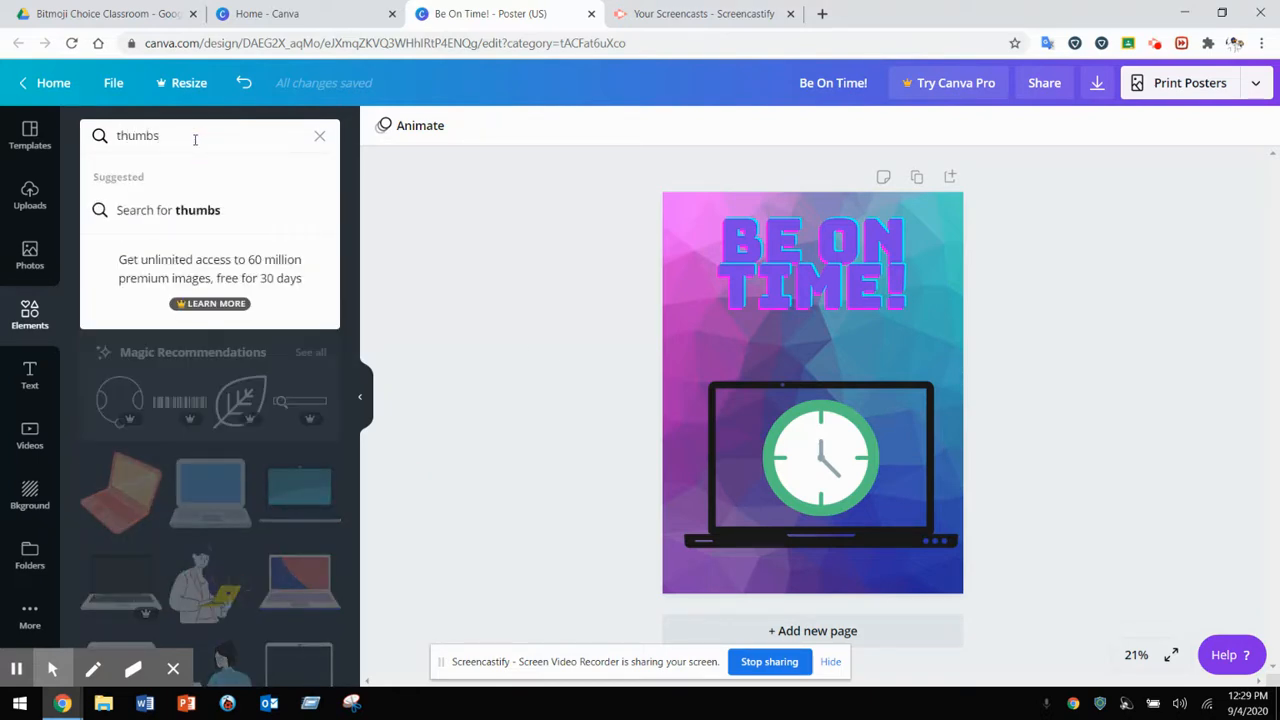
pyautogui.write(' up')
pyautogui.press('Return')
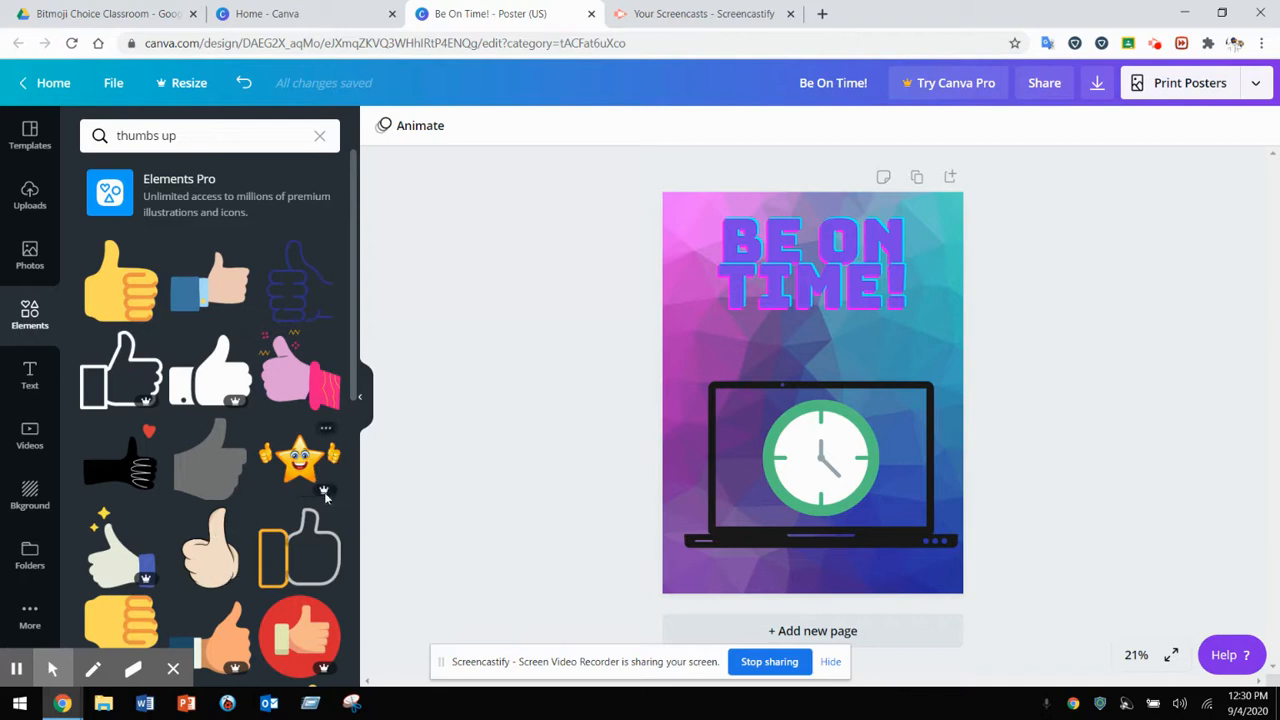
pyautogui.moveTo(356, 396)
pyautogui.mouseDown()
pyautogui.moveTo(352, 560)
pyautogui.moveTo(354, 399)
pyautogui.mouseUp()
pyautogui.click(112, 289)
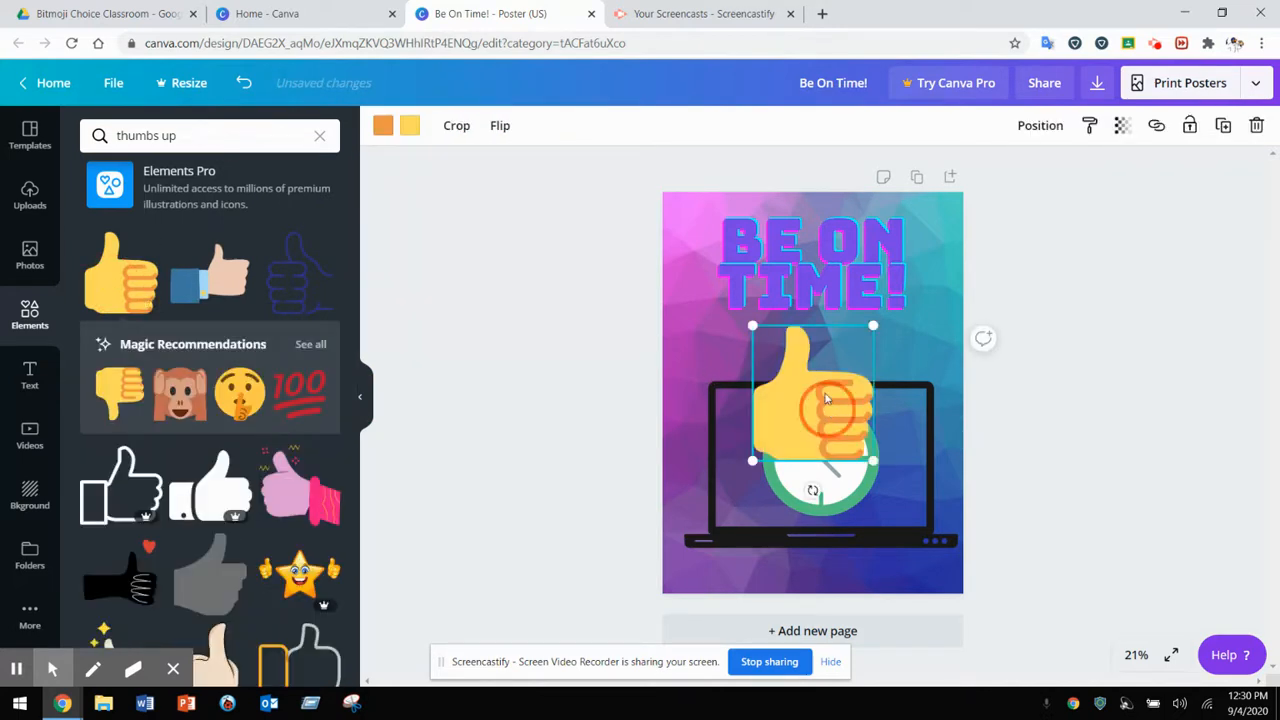
# Shrink the thumbs-up hand, tilt it slightly clockwise, and set it on the laptop screen's upper-right corner
pyautogui.moveTo(838, 420); pyautogui.dragTo(938, 390)
pyautogui.moveTo(851, 431); pyautogui.dragTo(907, 371)
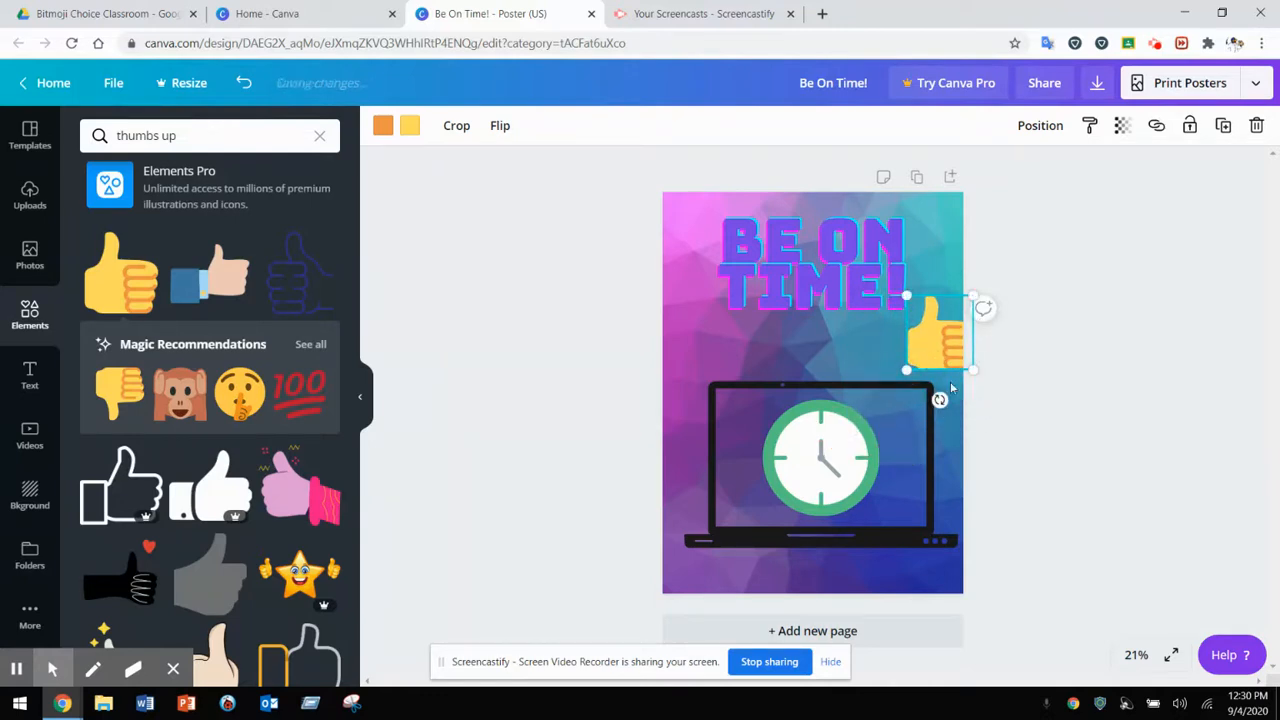
pyautogui.moveTo(939, 400); pyautogui.dragTo(909, 392)
pyautogui.moveTo(940, 337); pyautogui.dragTo(915, 367)
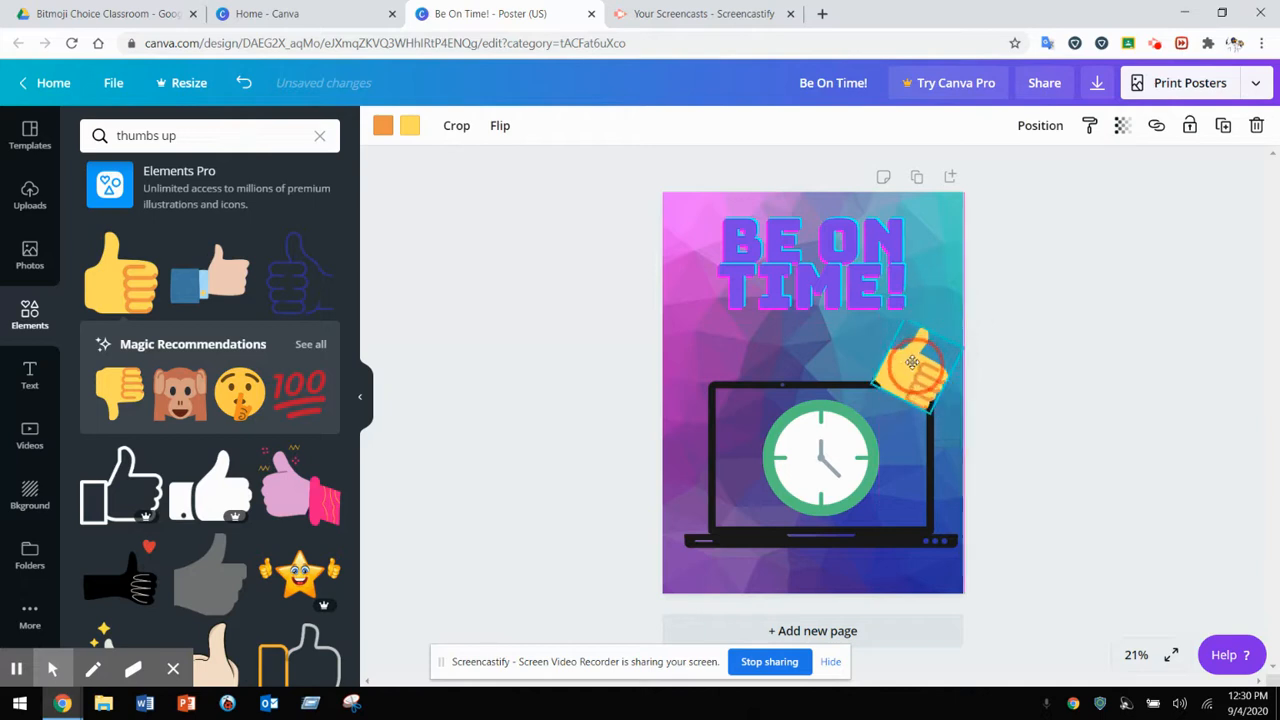
pyautogui.click(1123, 468)
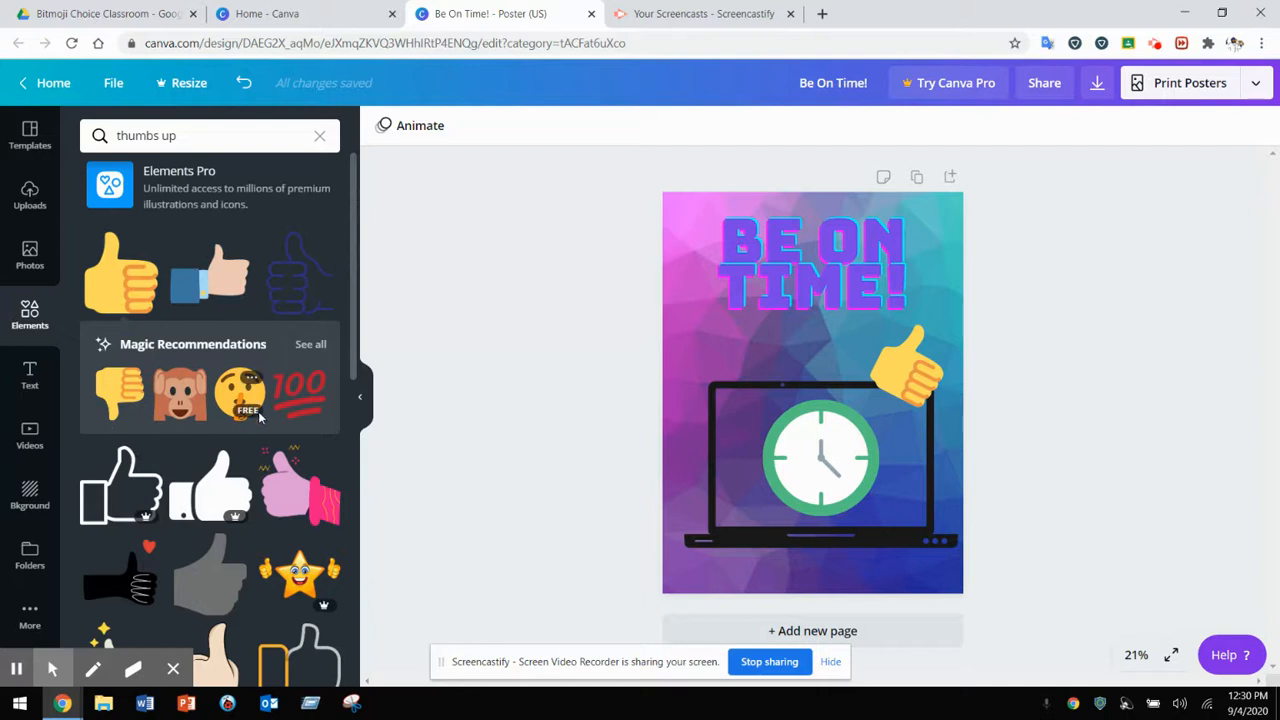
# Upload the image "Hanging PARTIAL Herbie" from the Icons folder on the desktop
pyautogui.click(34, 190)
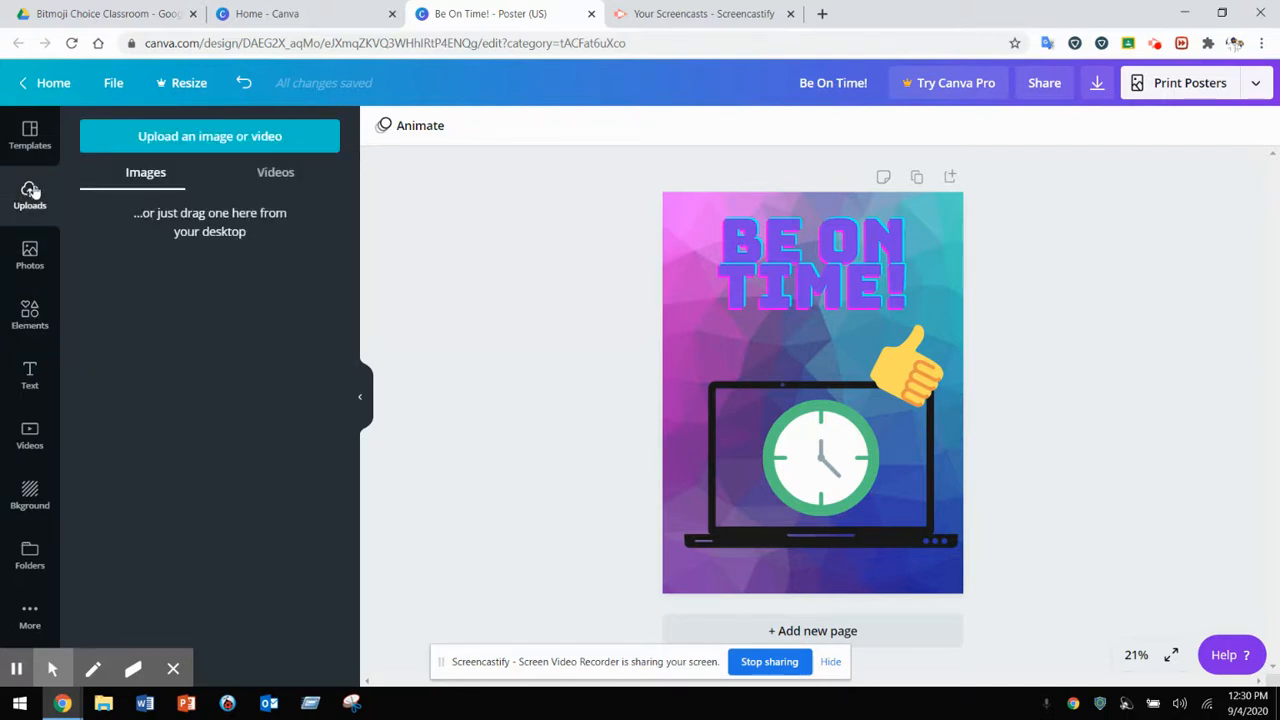
pyautogui.click(190, 146)
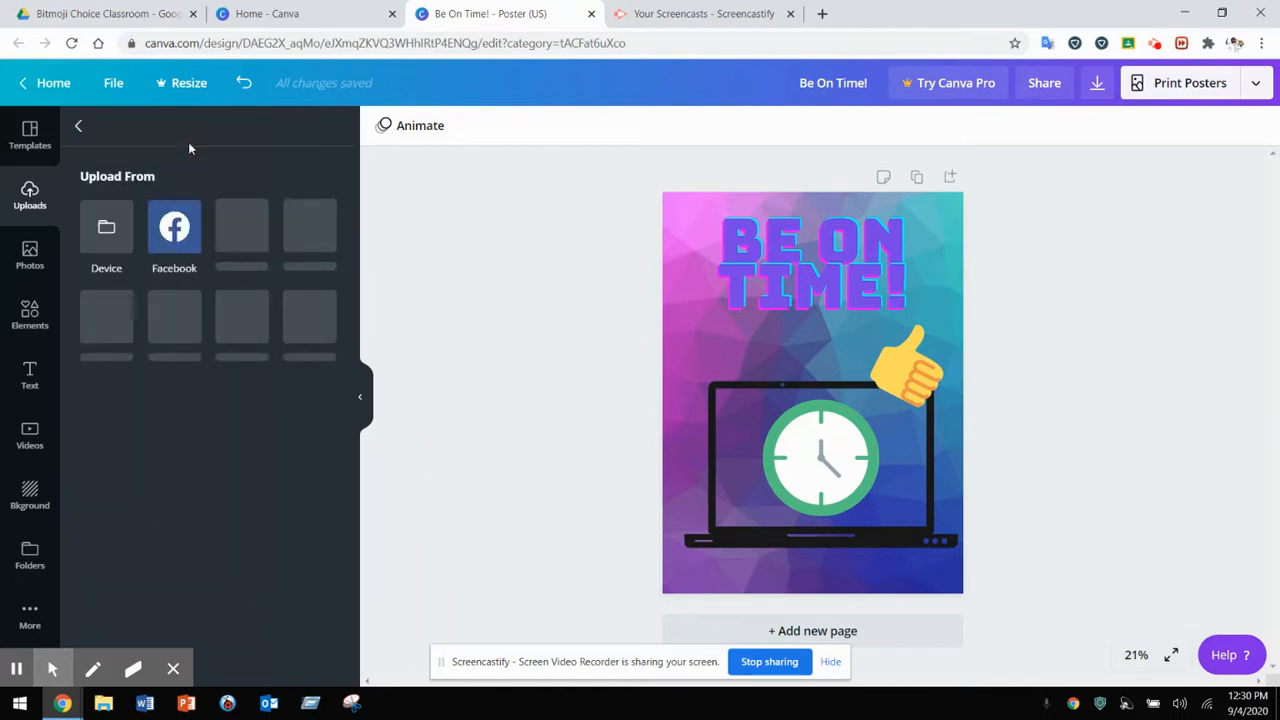
pyautogui.click(108, 235)
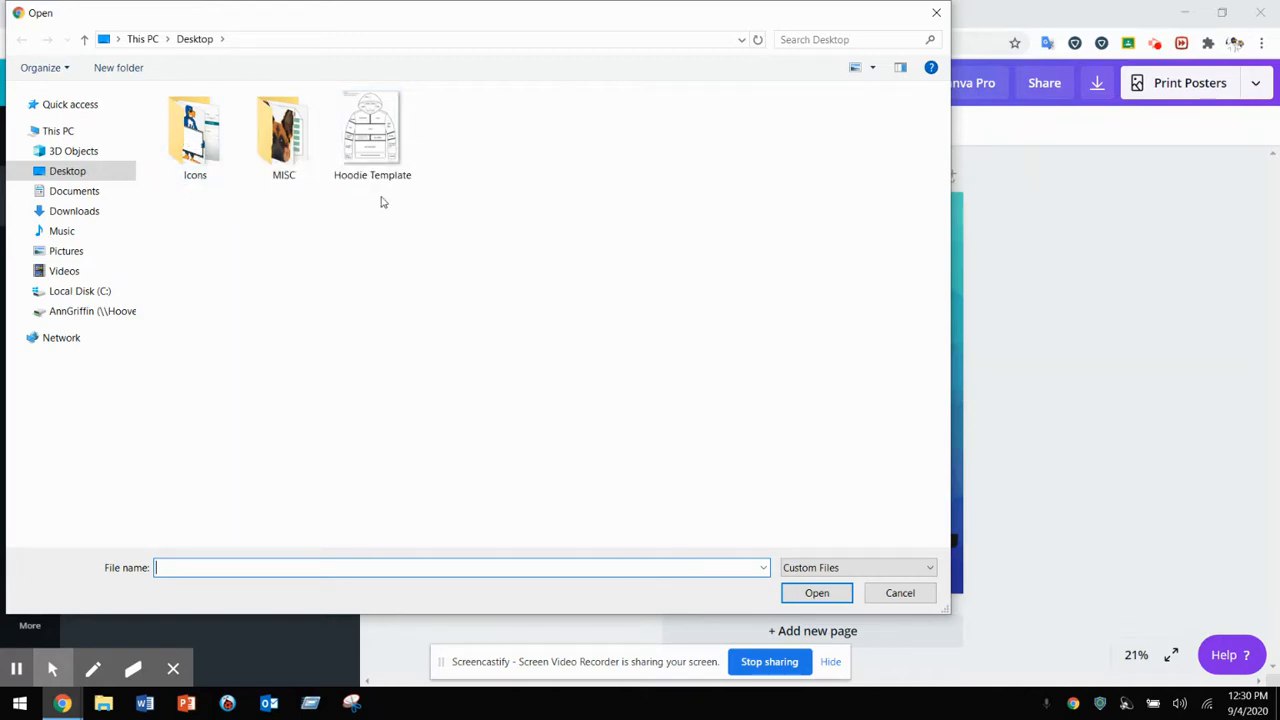
pyautogui.doubleClick(198, 150)
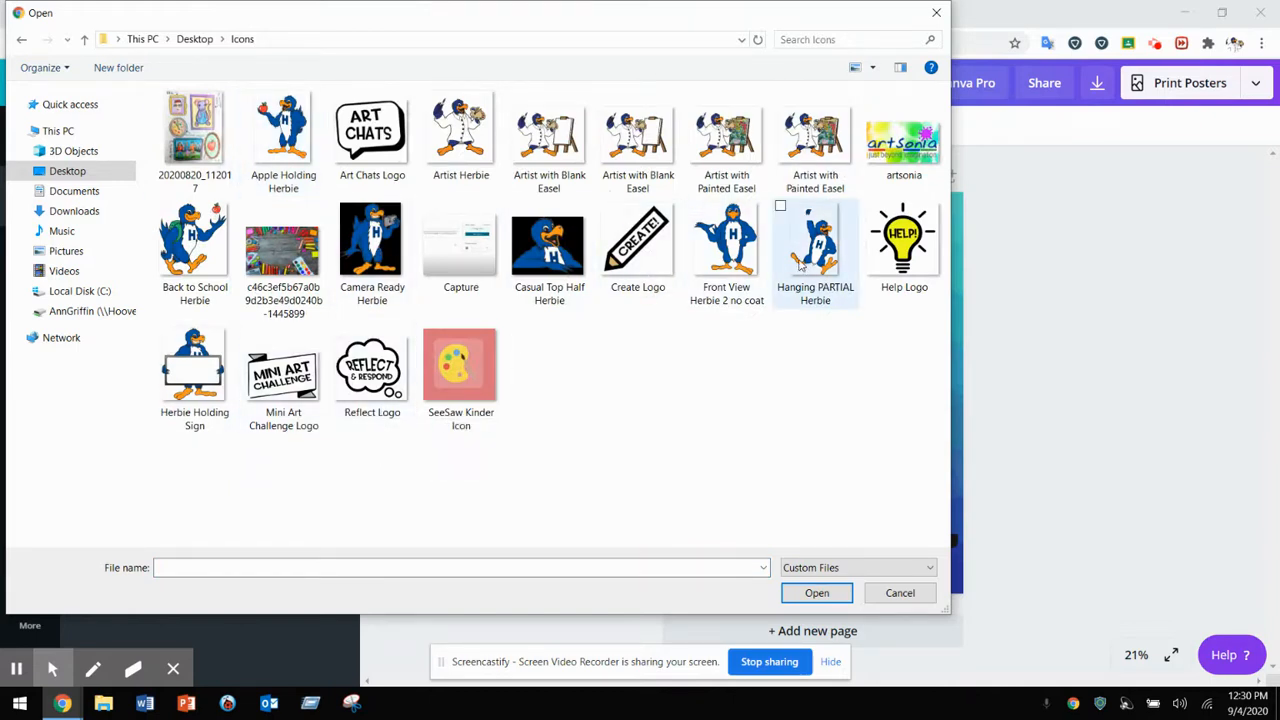
pyautogui.click(809, 254)
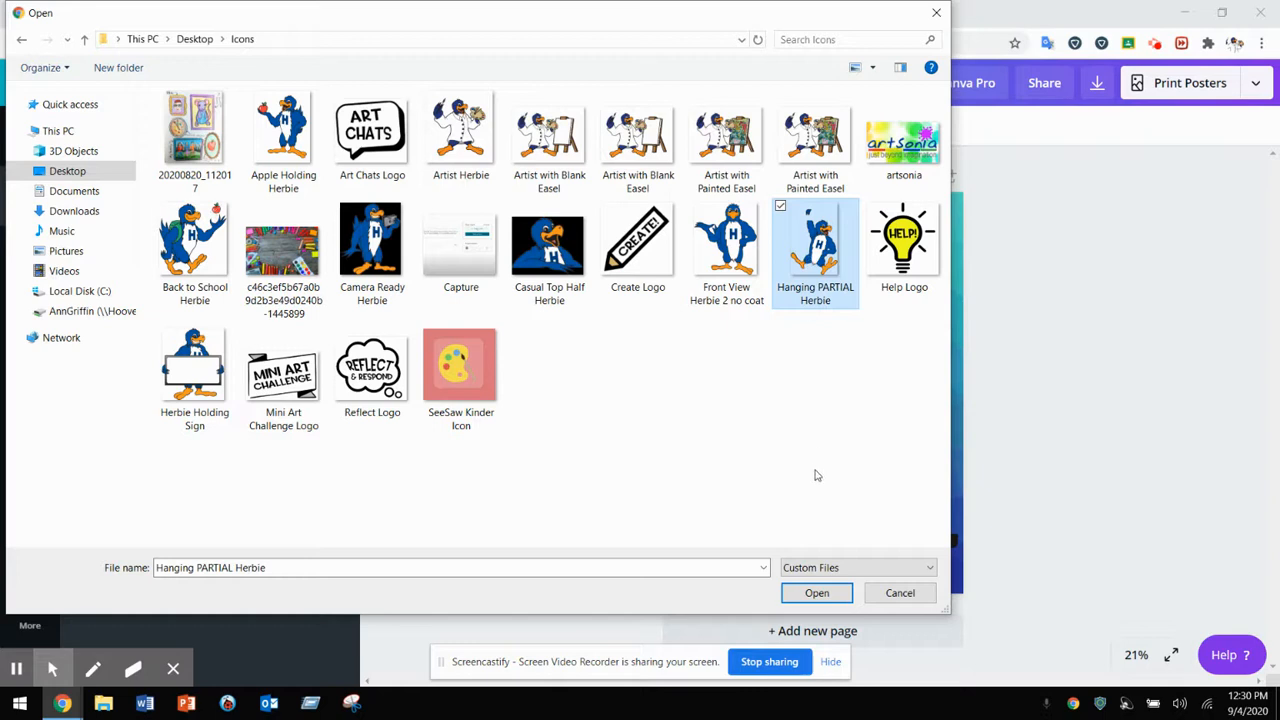
pyautogui.click(817, 593)
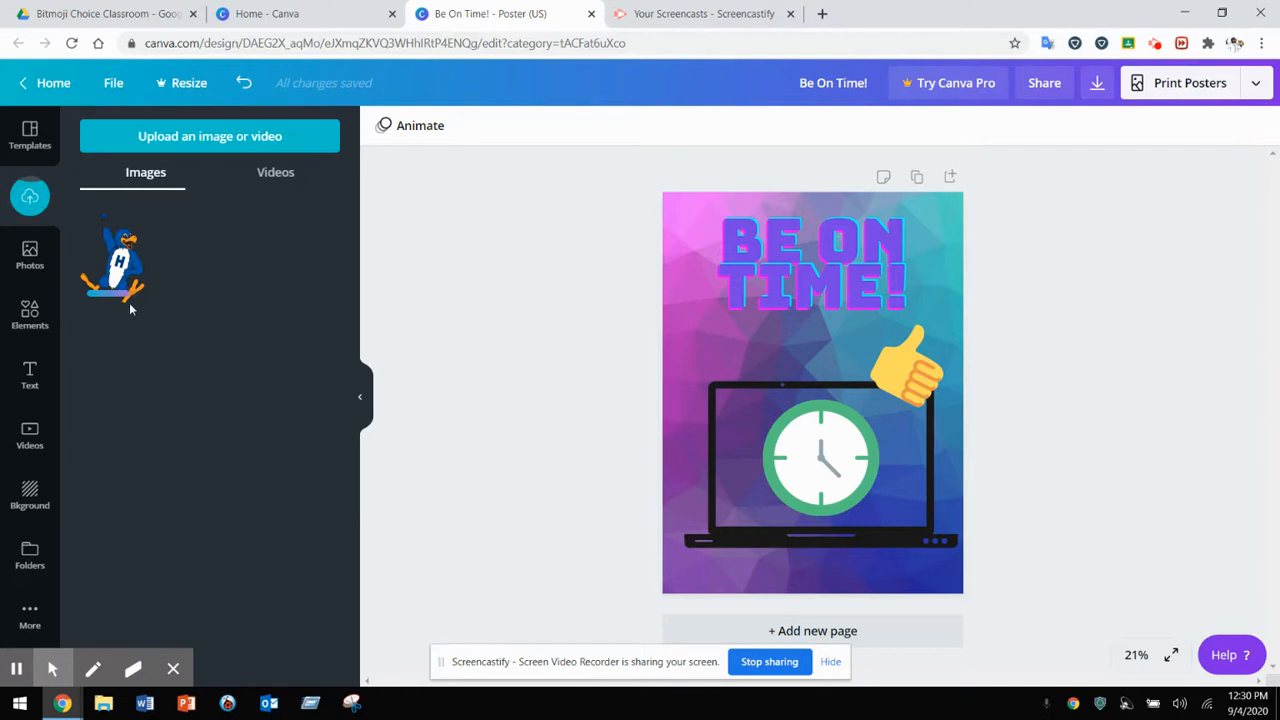
# Place the uploaded Herbie bird on the poster, shrink it, and hang it from the laptop screen's upper-left edge
pyautogui.moveTo(120, 253); pyautogui.dragTo(716, 375)
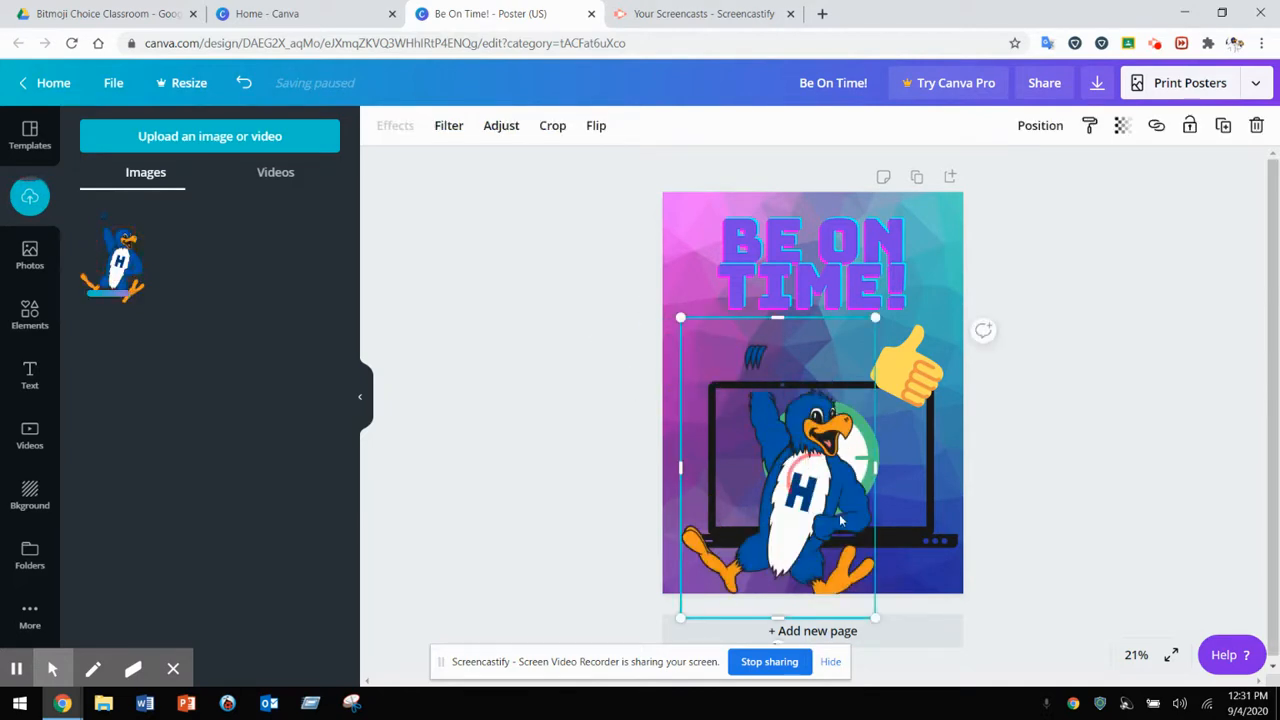
pyautogui.moveTo(871, 319); pyautogui.dragTo(752, 441)
pyautogui.moveTo(742, 520); pyautogui.dragTo(766, 432)
pyautogui.moveTo(805, 522); pyautogui.dragTo(738, 458)
pyautogui.moveTo(730, 412)
pyautogui.mouseDown()
pyautogui.moveTo(750, 445)
pyautogui.moveTo(748, 423)
pyautogui.mouseUp()
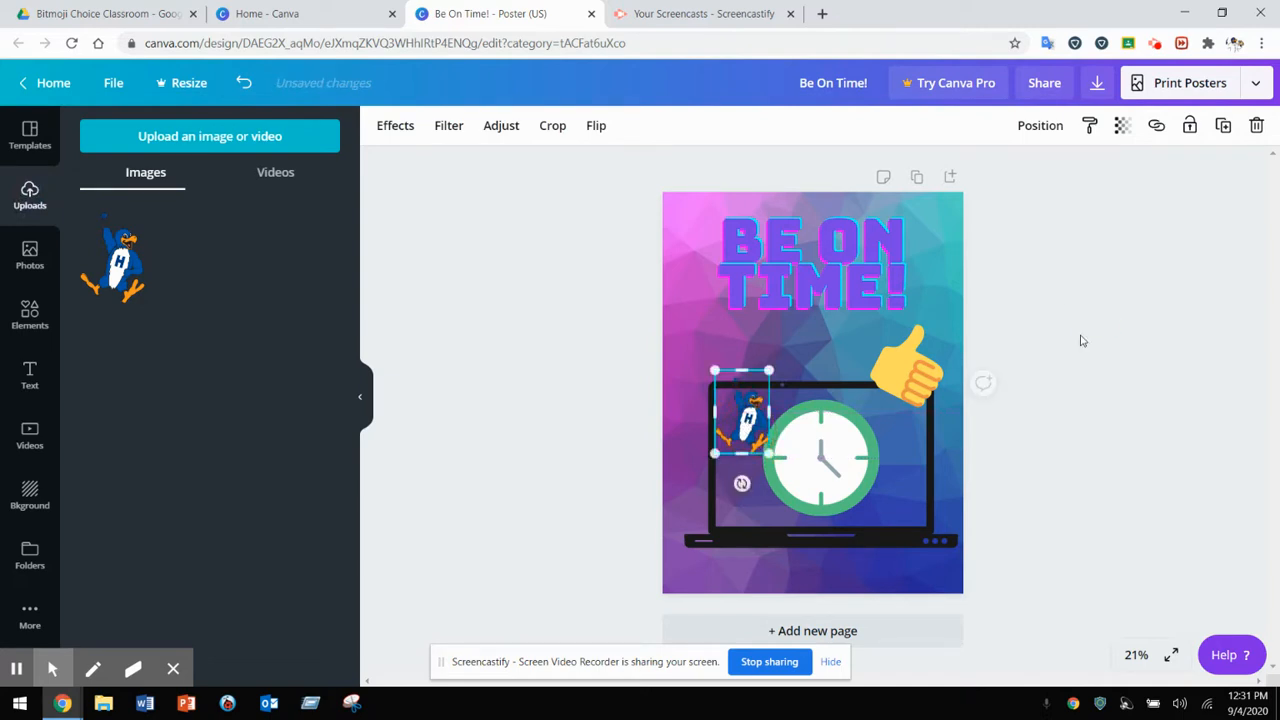
pyautogui.click(1080, 337)
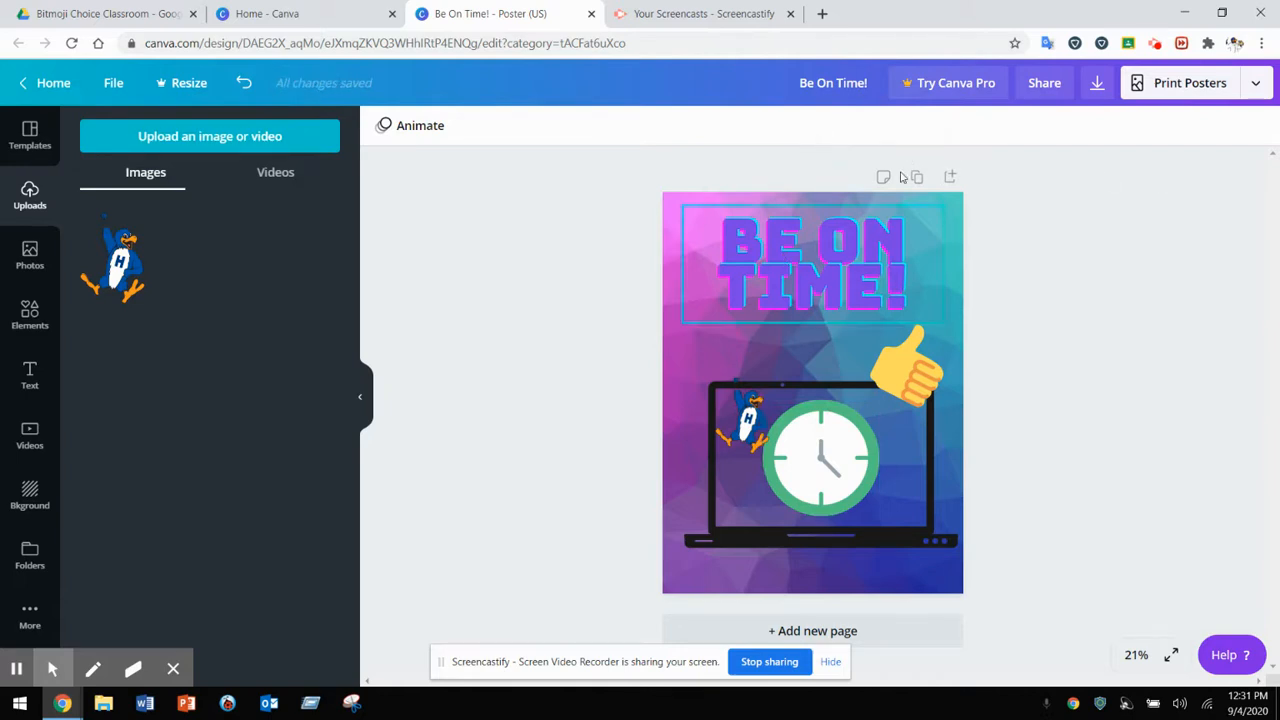
# Download the poster as a JPG and put the downloaded "Be On Time!.jpg" on the computer's desktop
pyautogui.click(1097, 88)
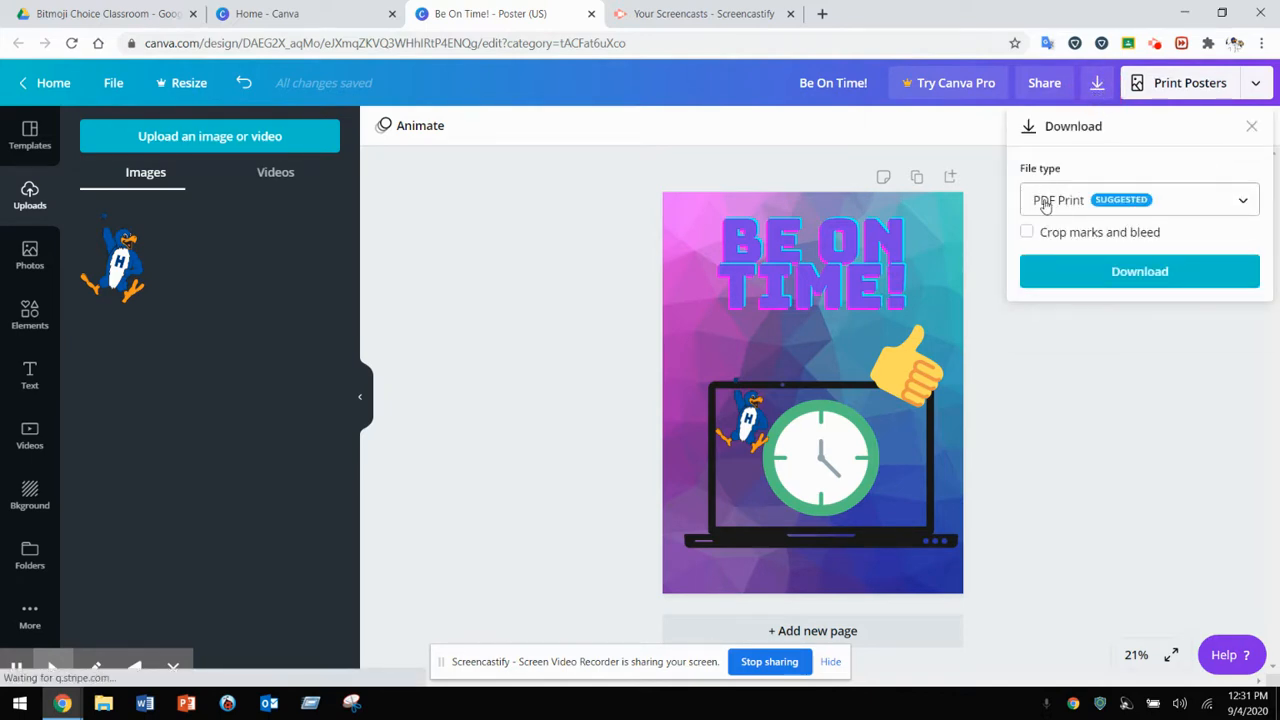
pyautogui.click(1243, 205)
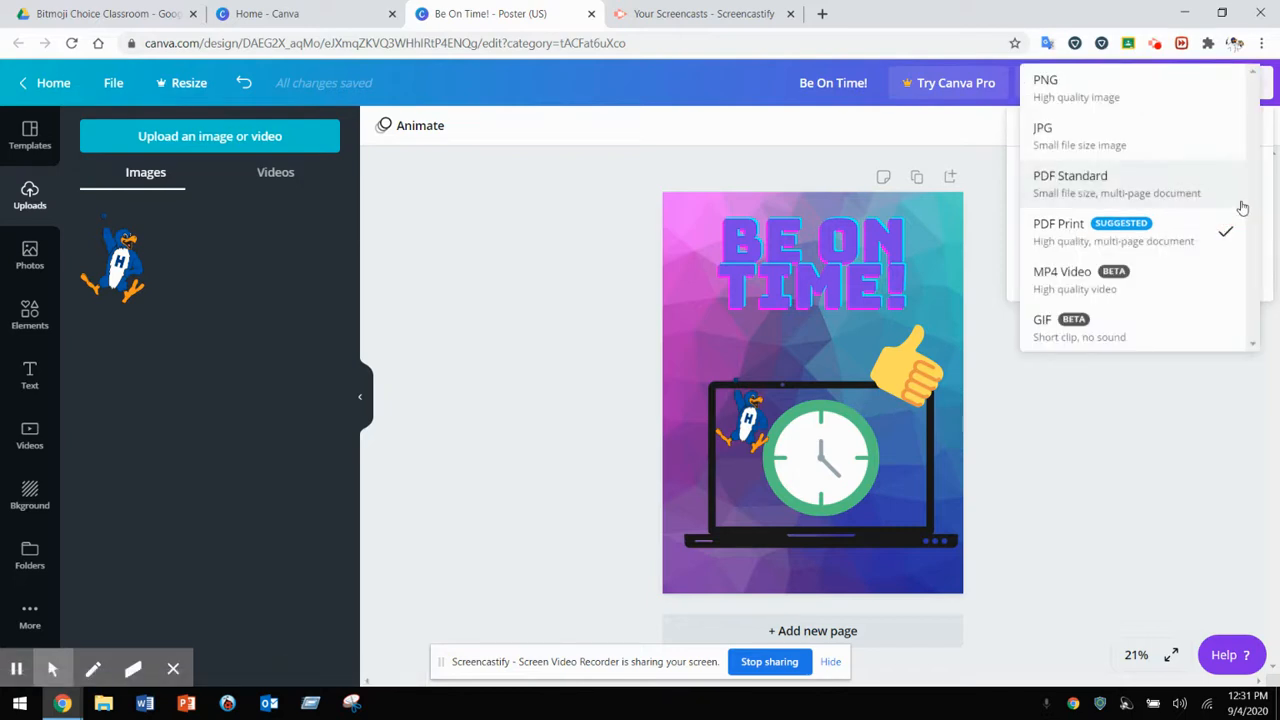
pyautogui.click(1113, 147)
pyautogui.click(1089, 357)
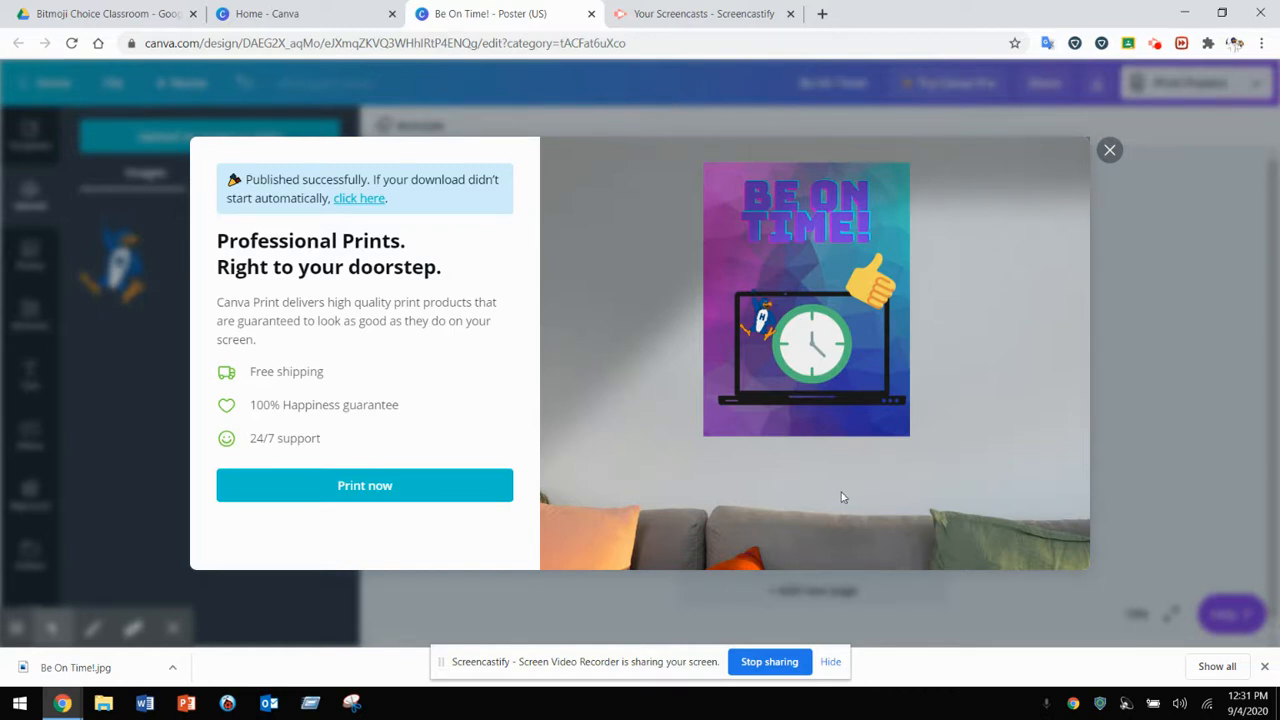
pyautogui.click(1110, 151)
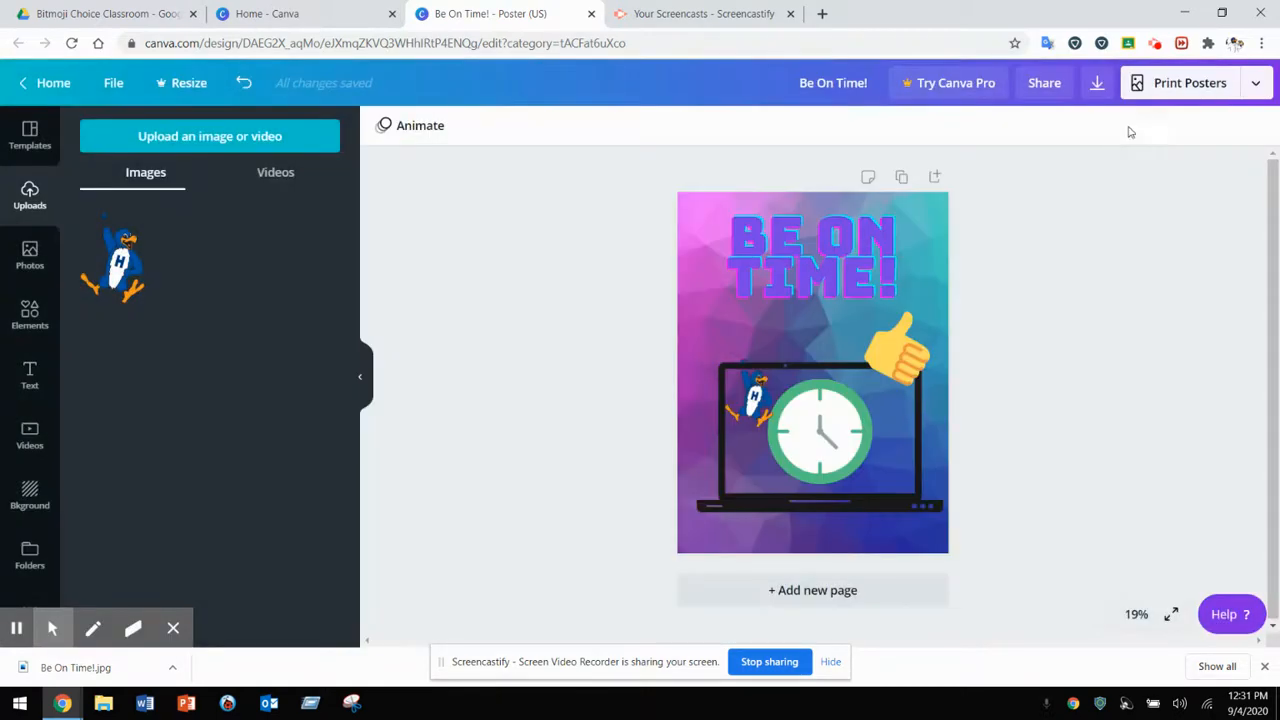
pyautogui.click(1222, 14)
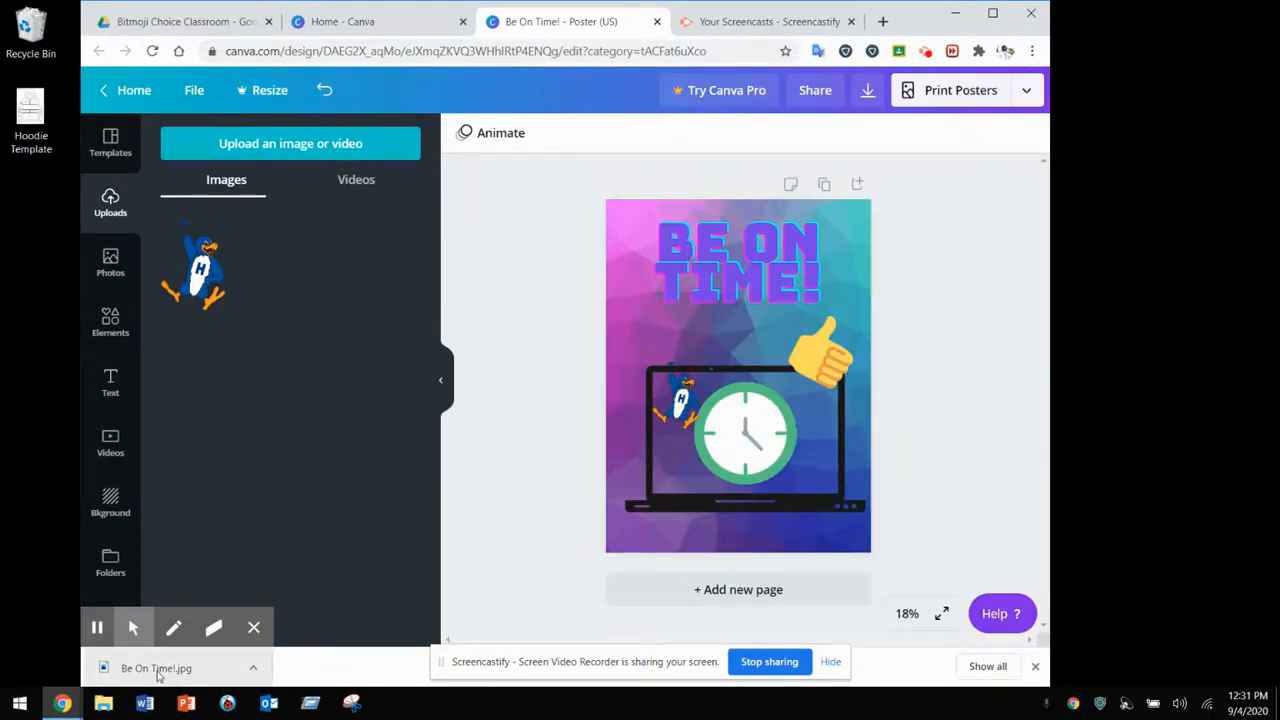
pyautogui.moveTo(157, 676); pyautogui.dragTo(1160, 115)
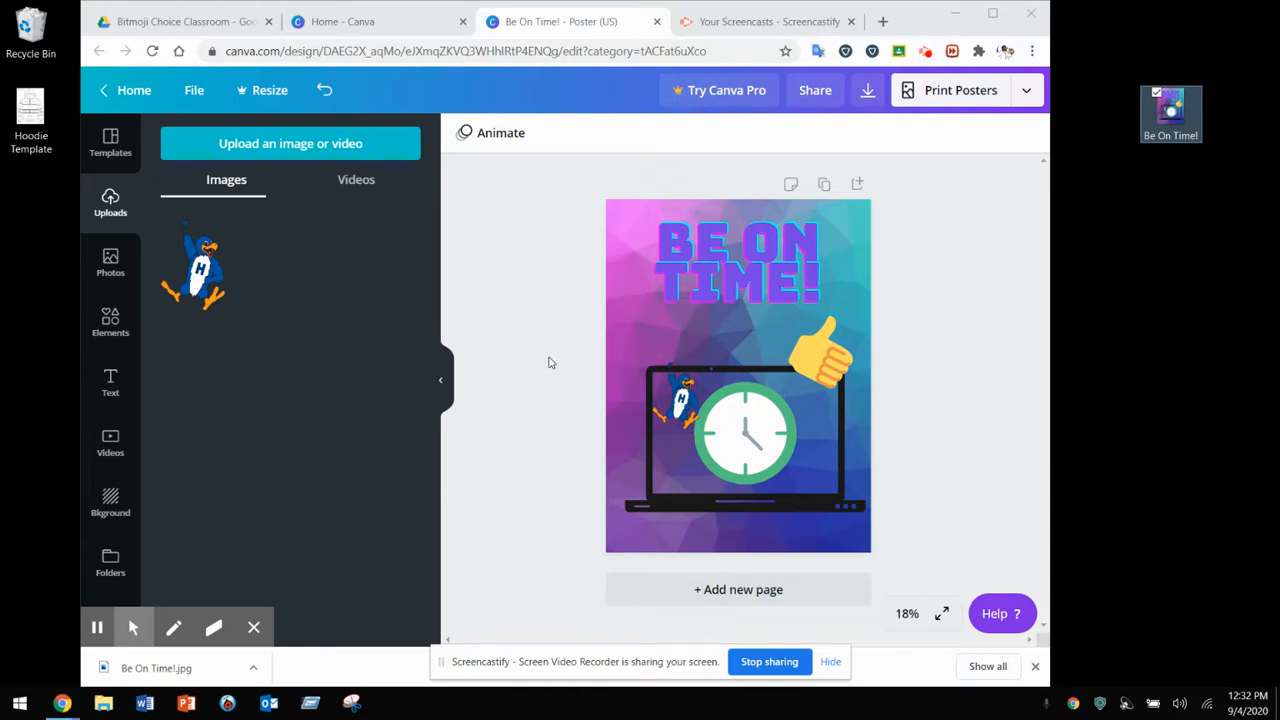
# Return to the home page and open the overview of all saved designs
pyautogui.click(125, 90)
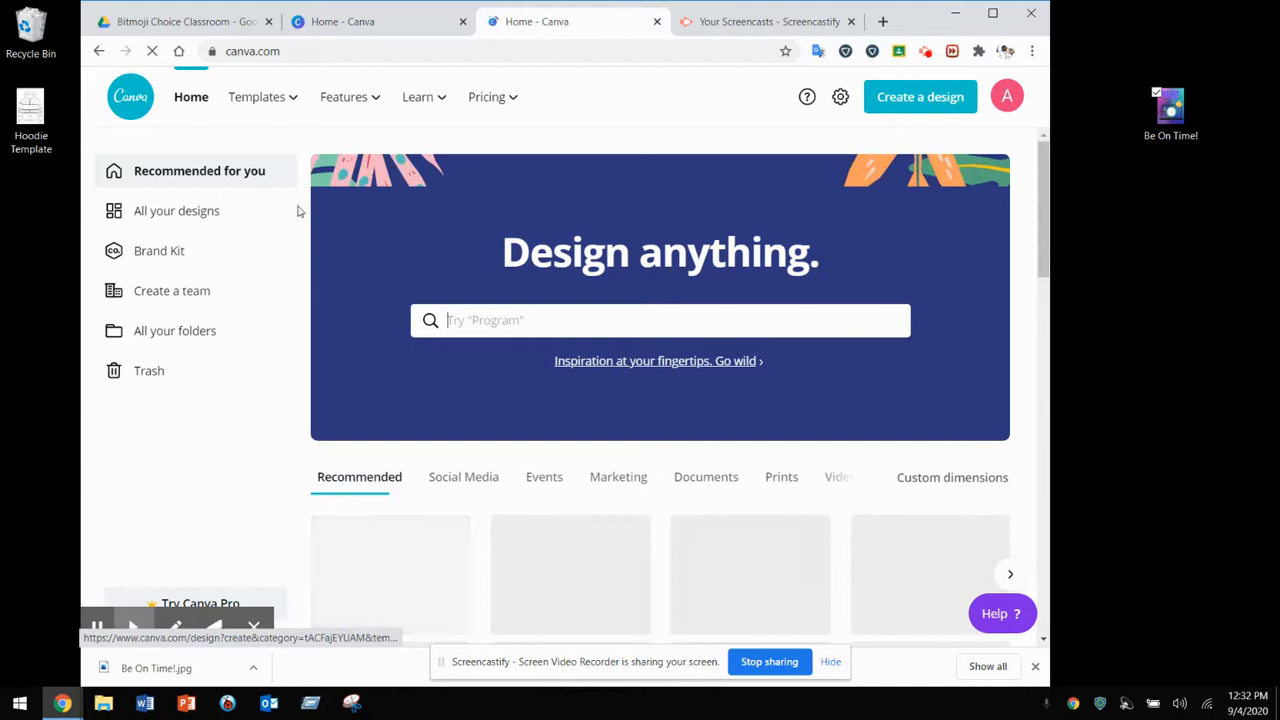
pyautogui.click(190, 213)
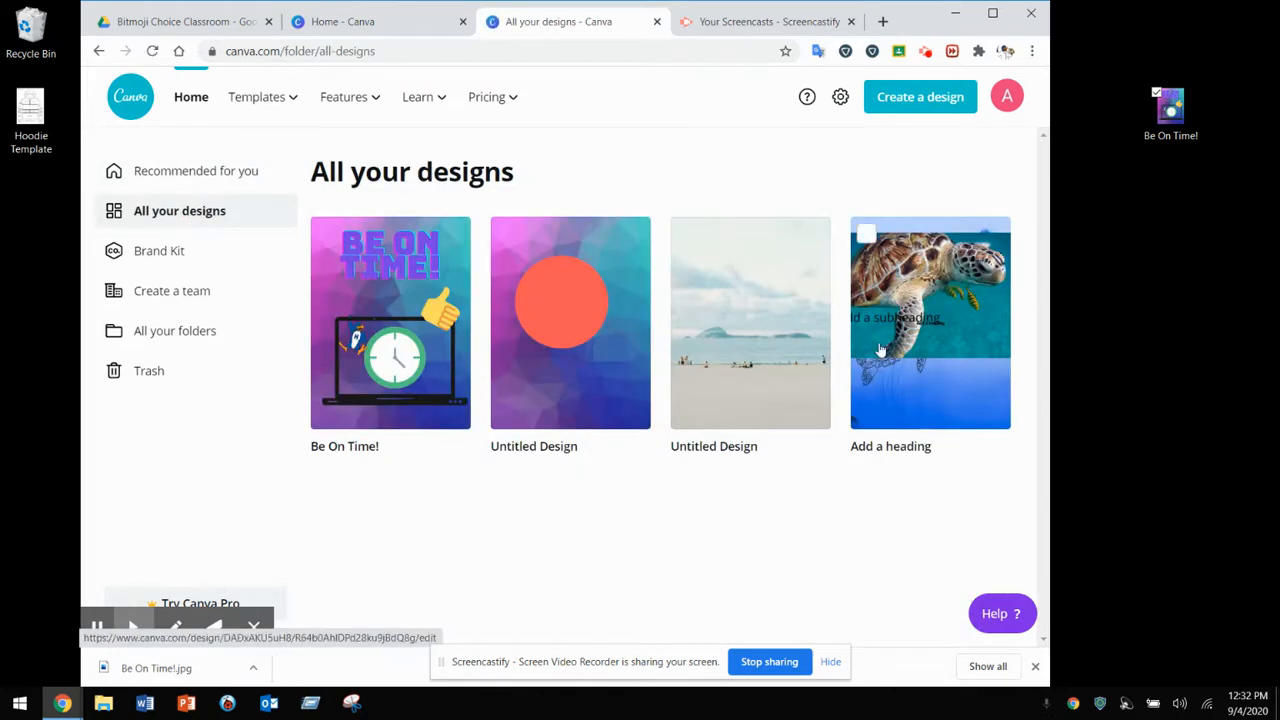